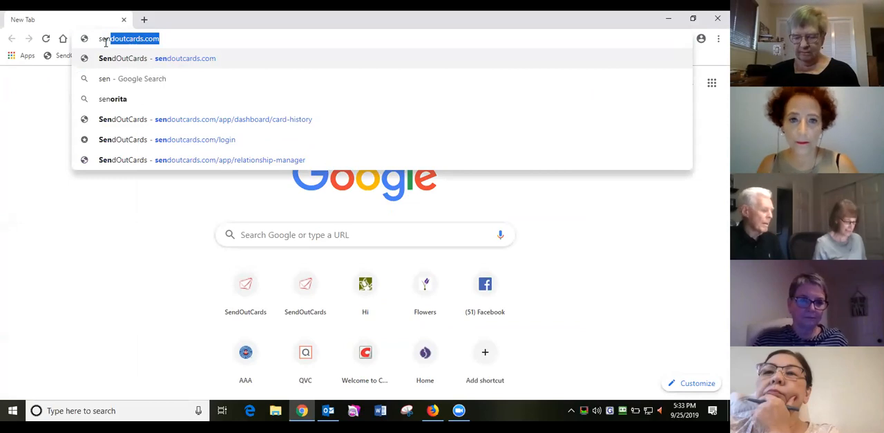
- Log in to sendoutcards.com with the saved account credentials and open the relationship manager's contact list
key("Return")
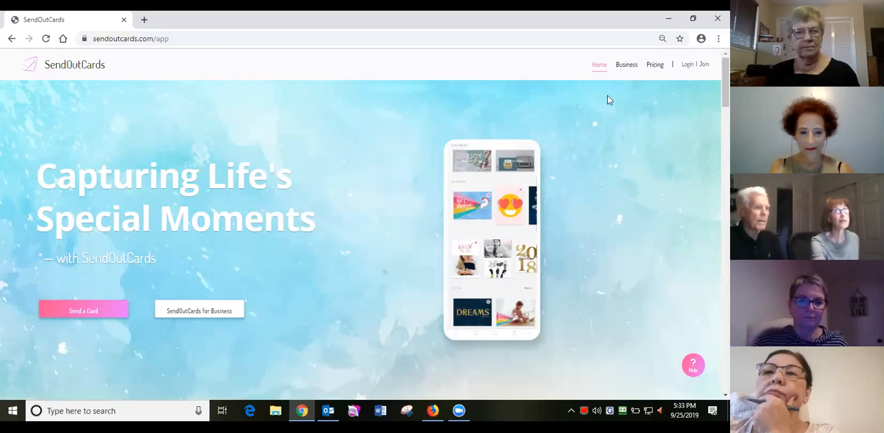
left_click(688, 69)
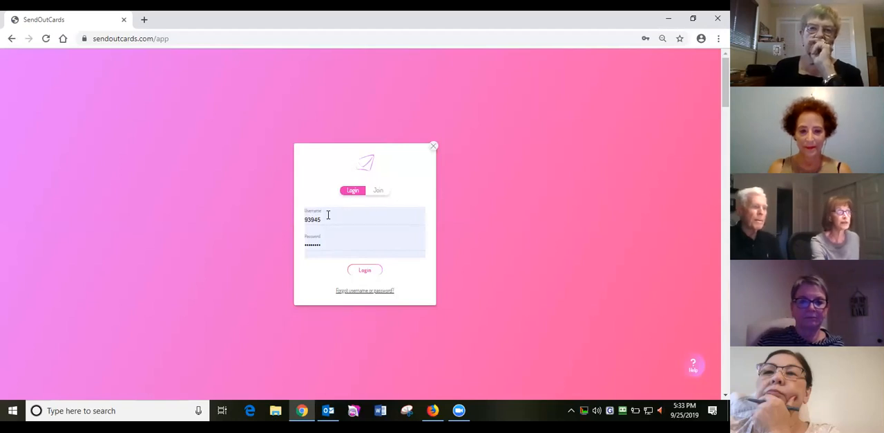
left_click(364, 271)
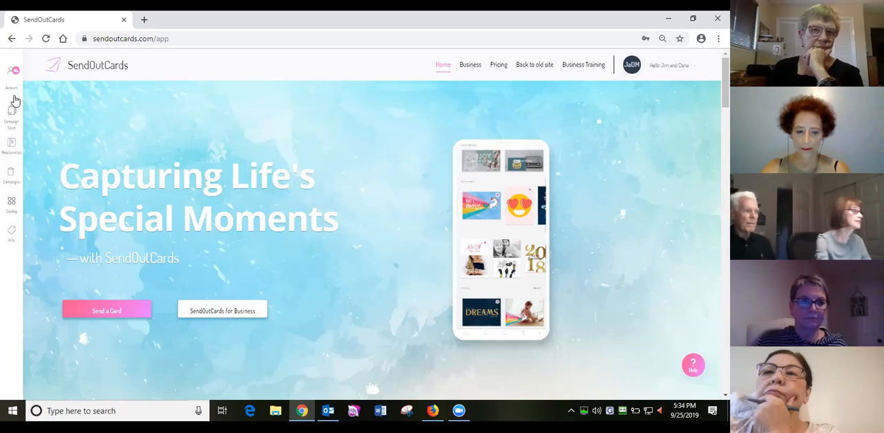
left_click(12, 149)
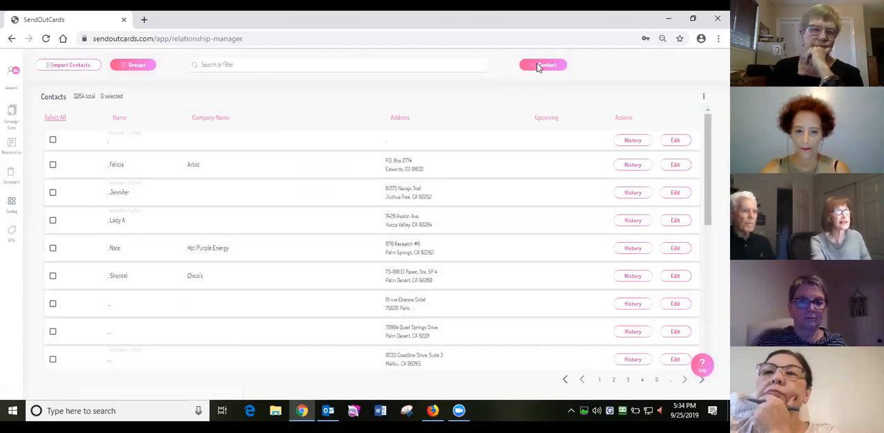
- Start a new contact and enter the contact's first and last name
left_click(542, 64)
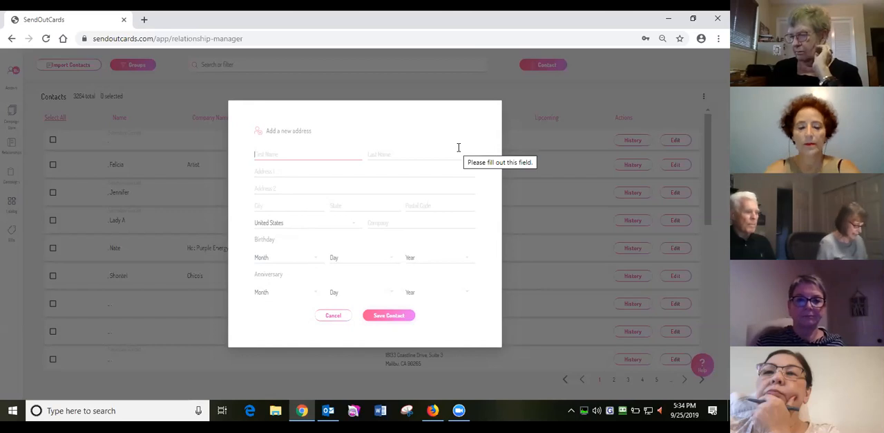
type("John")
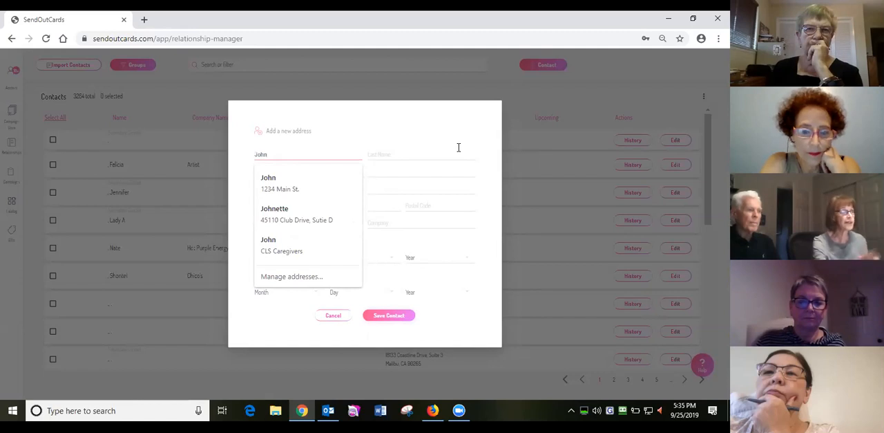
left_click(376, 155)
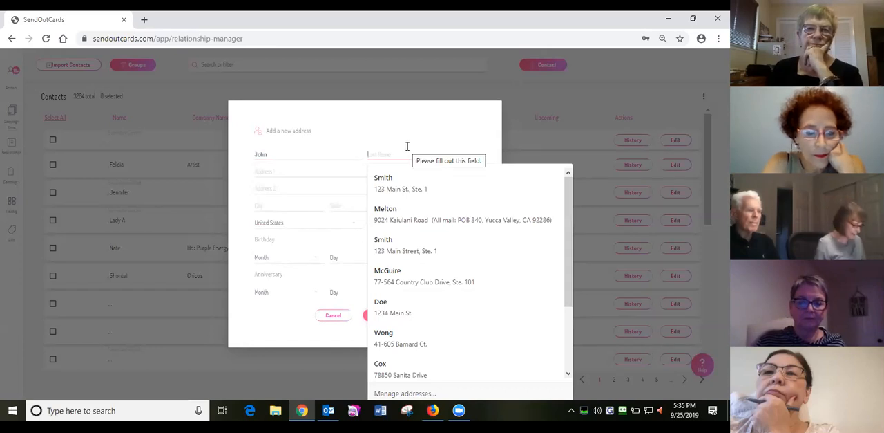
type("Taylor")
key("Return")
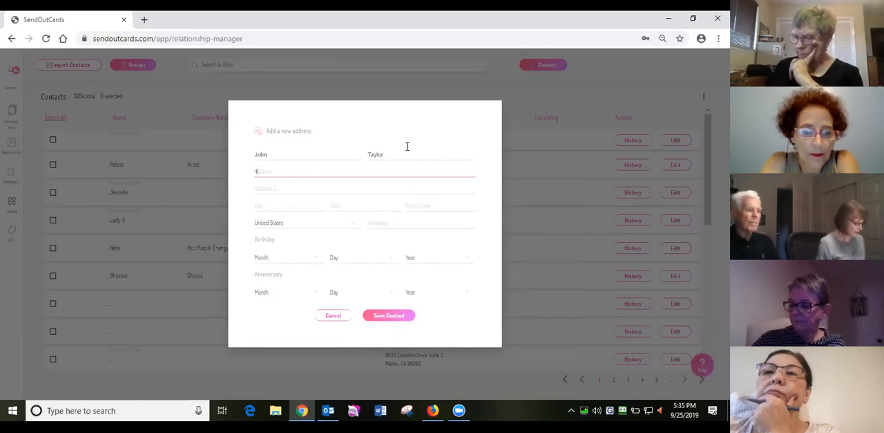
- Fill in the contact's street address, including the suite number, in the first address line
type("123 Mai")
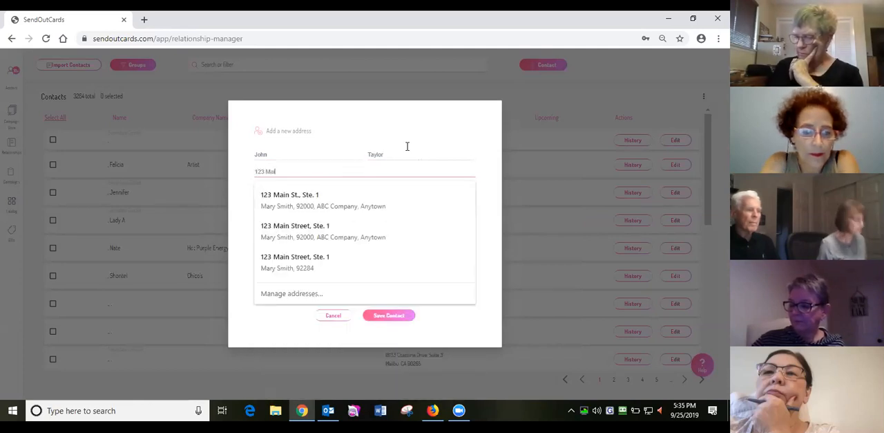
type("n St., Ste")
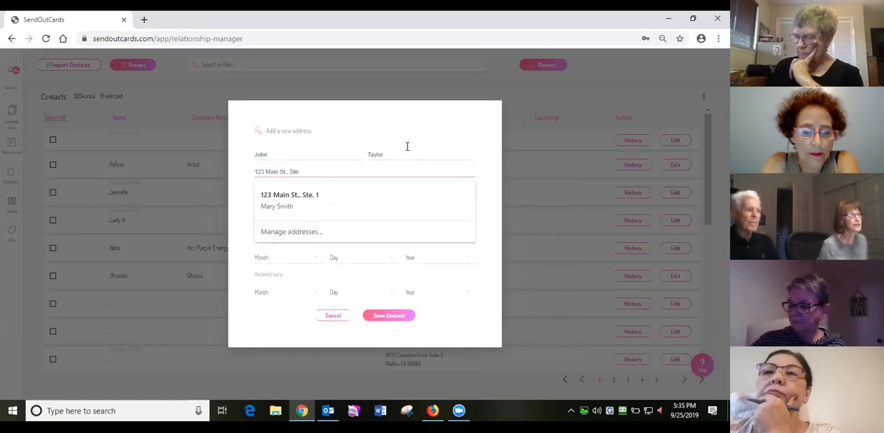
key("BackSpace")
key("BackSpace")
key("BackSpace")
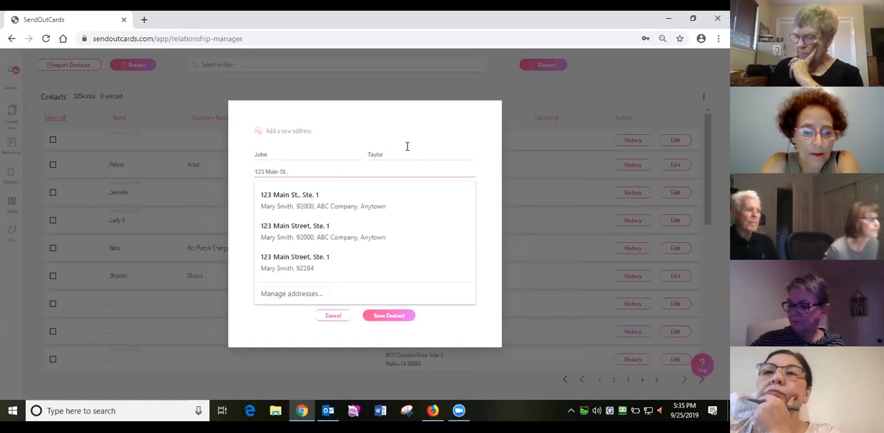
type("Ste.")
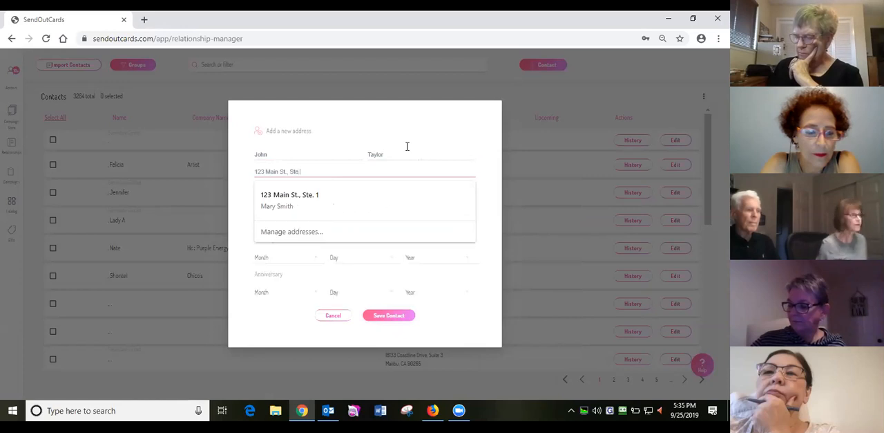
type(" 1")
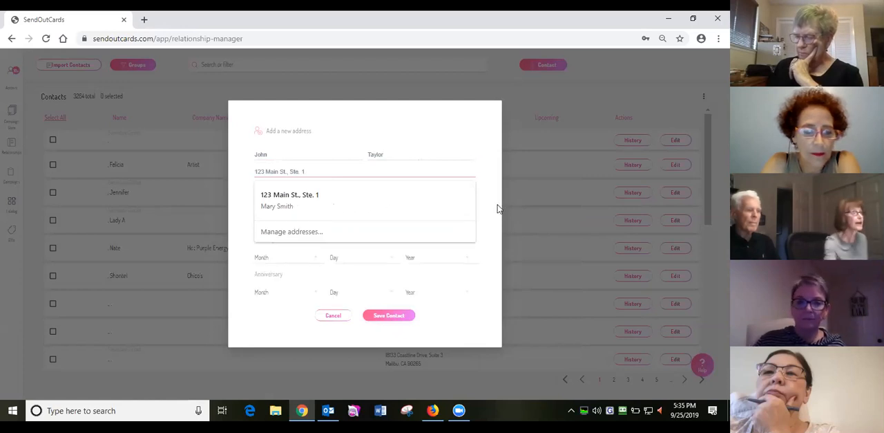
left_click(383, 235)
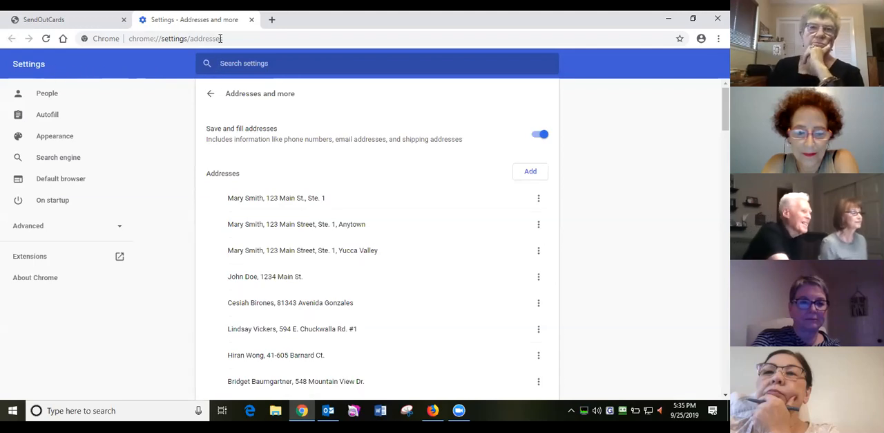
key("ctrl+w")
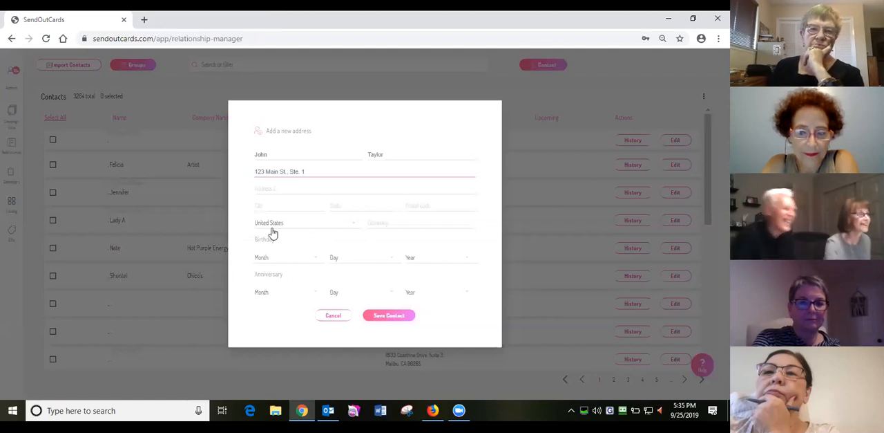
- Fill in the contact's city, state and postal code
left_click(265, 206)
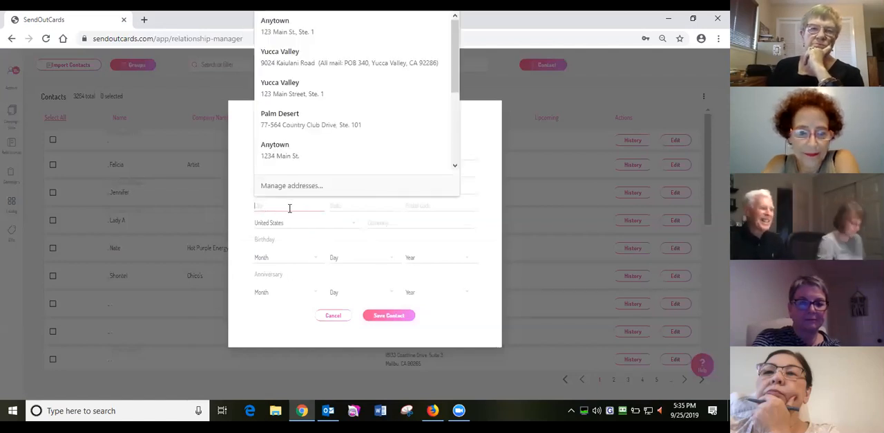
type("An")
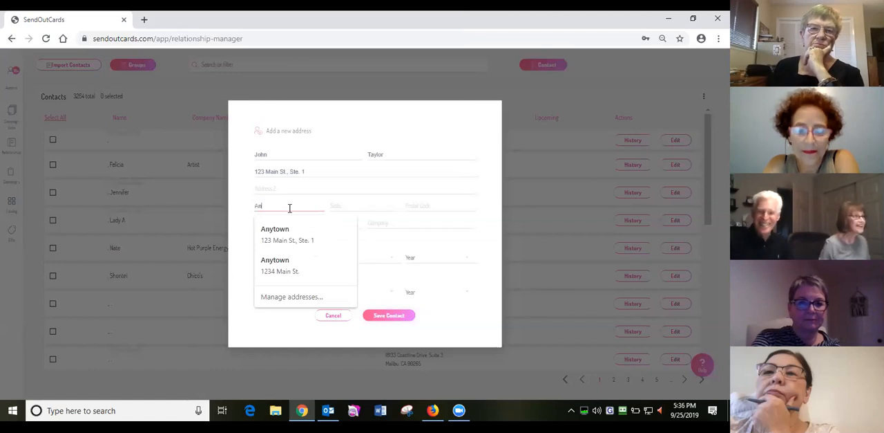
key("Down")
key("Return")
key("Tab")
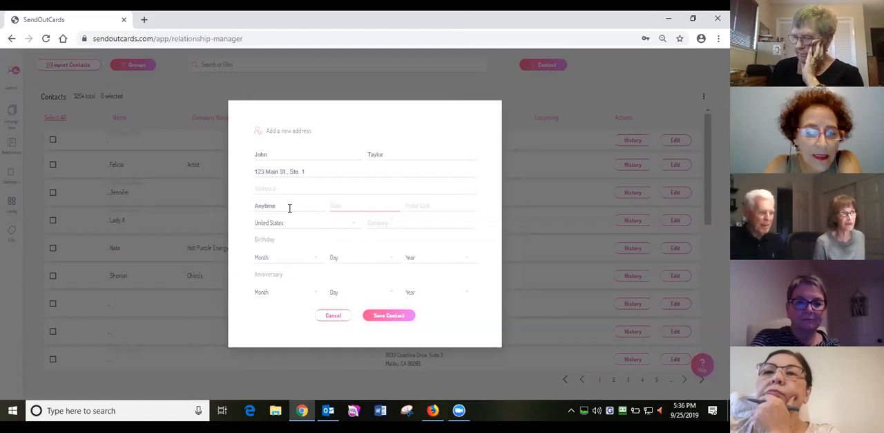
type("CA")
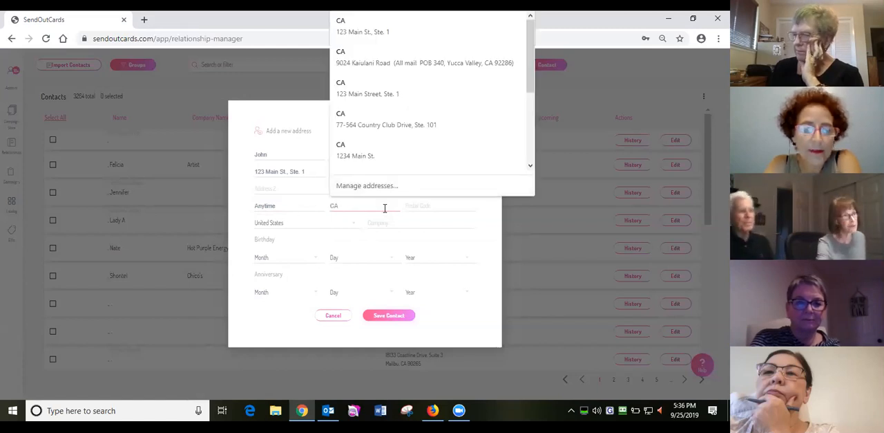
left_click(415, 206)
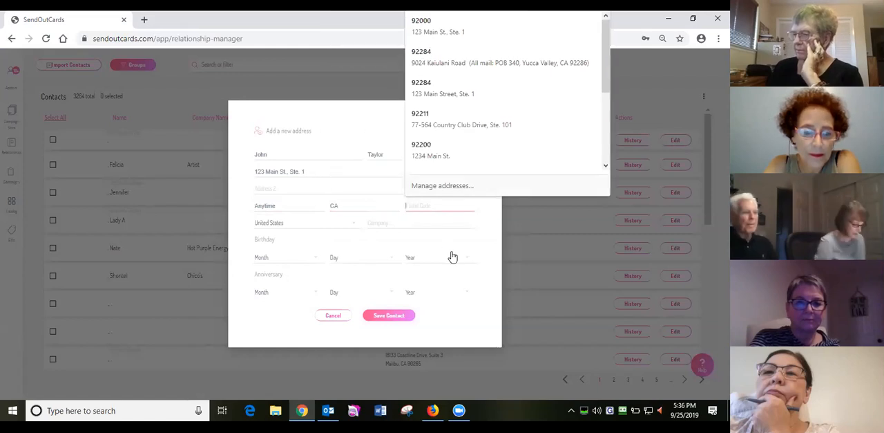
type("92200")
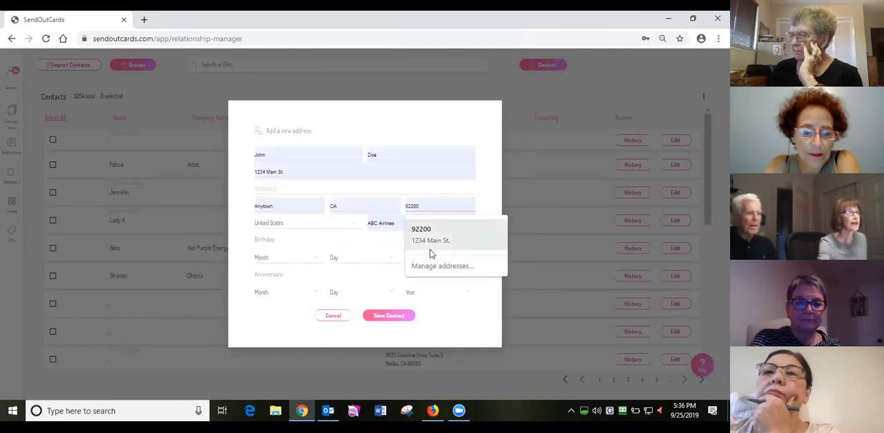
- Keep United States as the contact's country and enter ABC Company as the company
left_click(284, 229)
left_click(284, 229)
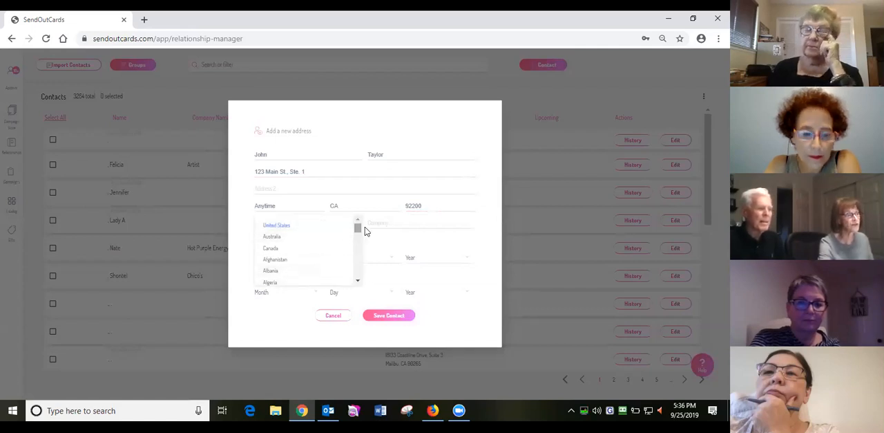
left_click(320, 226)
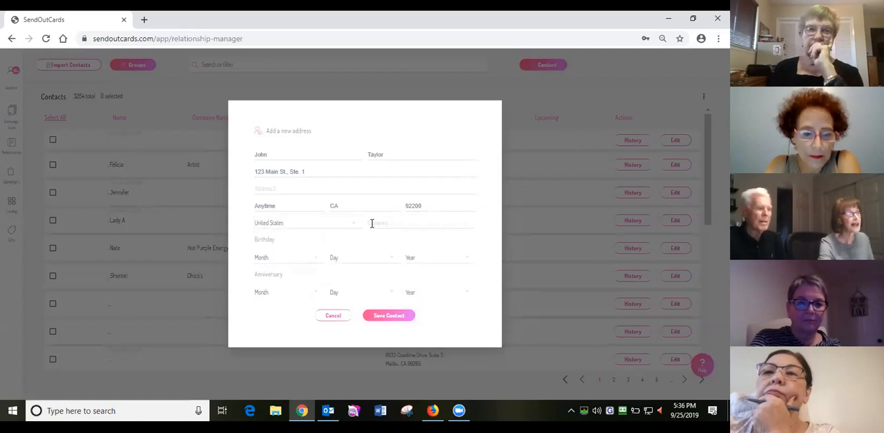
left_click(387, 226)
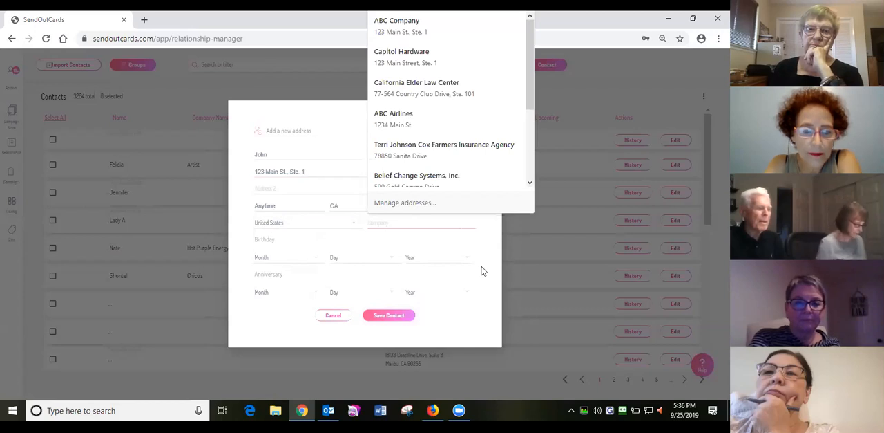
type("ABC")
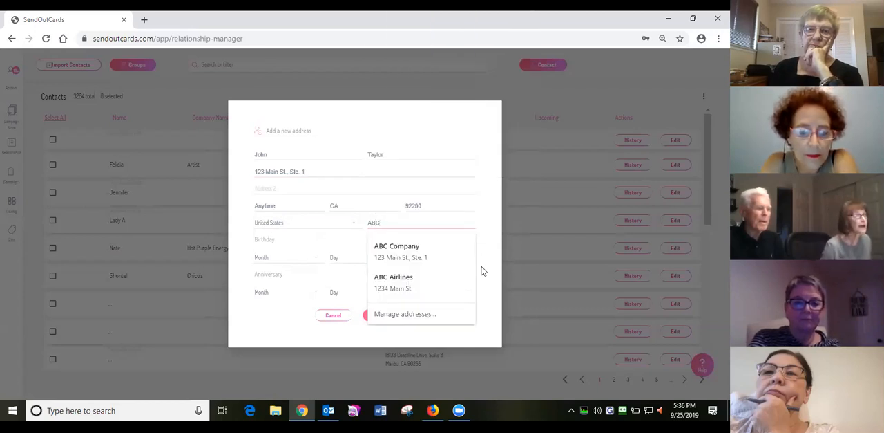
type(" Cl")
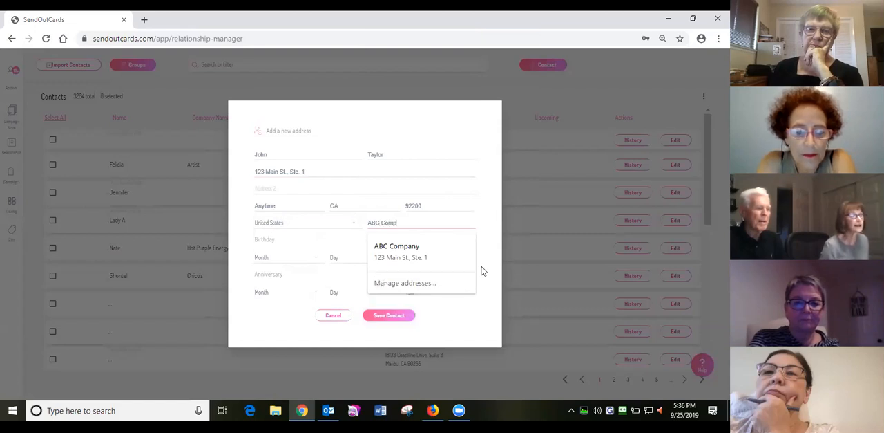
type("mpany")
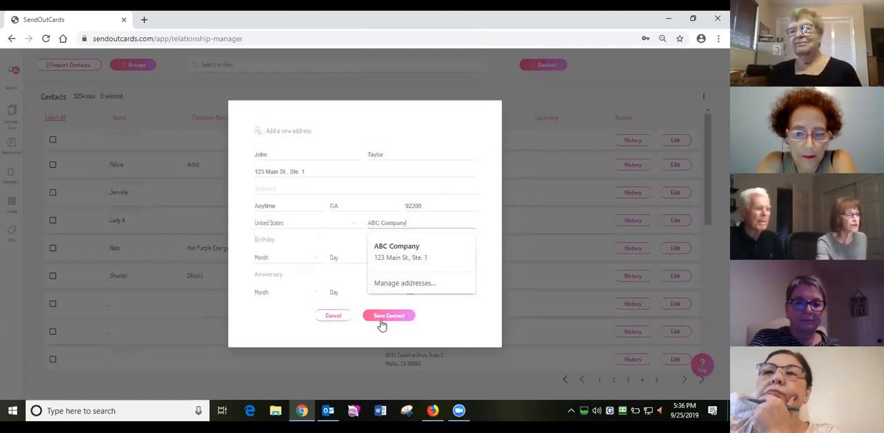
left_click(522, 254)
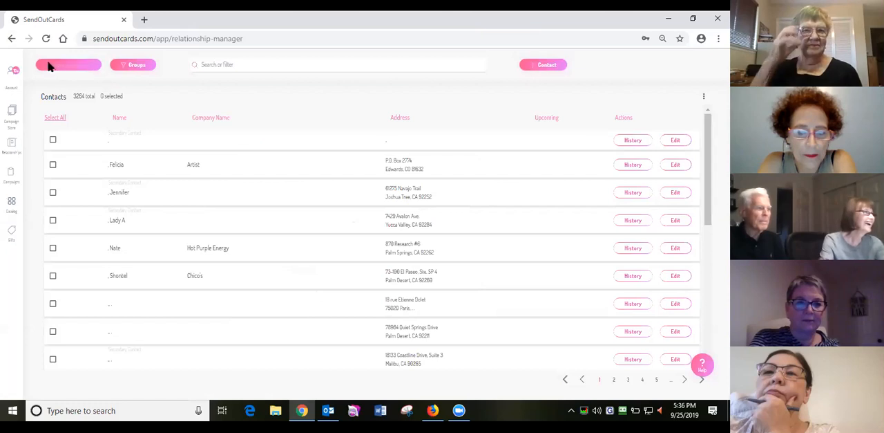
- Reload the contact list from the home page and search it for the contact's full name
left_click(12, 40)
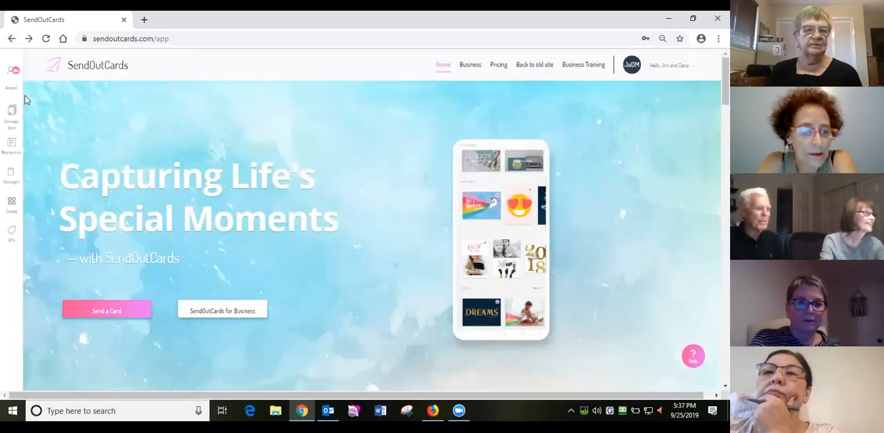
left_click(11, 153)
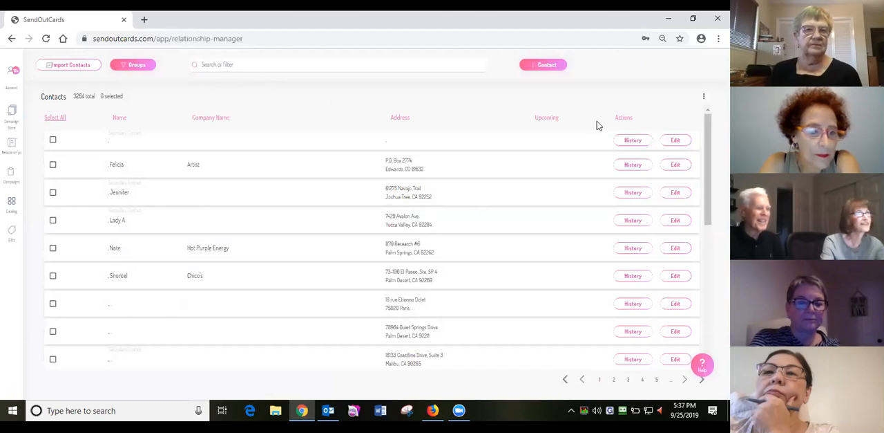
left_click(204, 64)
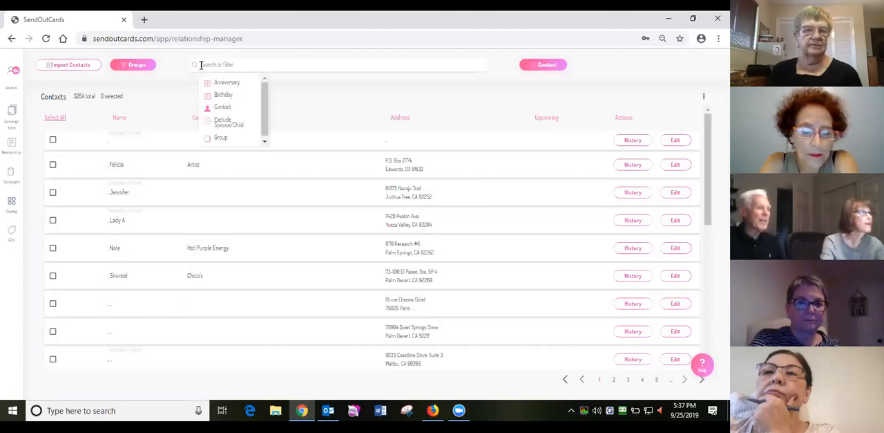
type("john taylor")
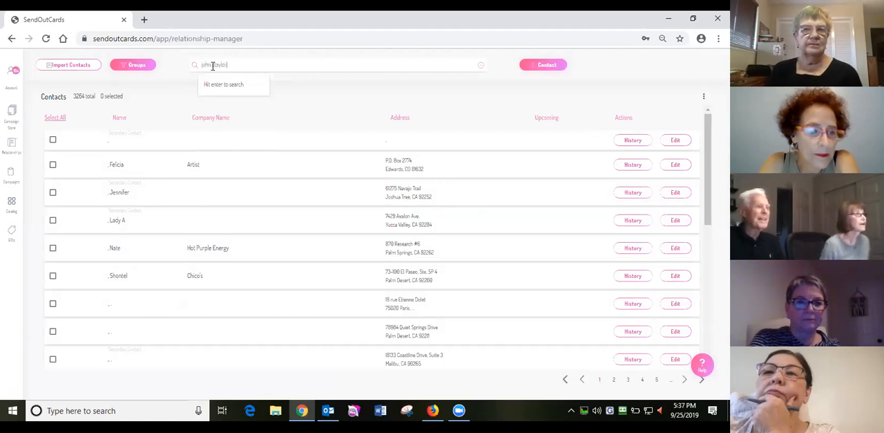
key("Return")
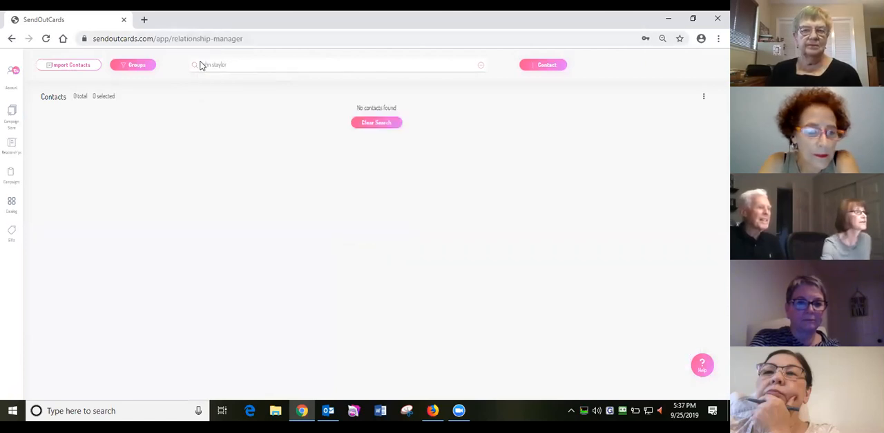
- Start a new contact and fill in the contact's first and last name
left_click(544, 65)
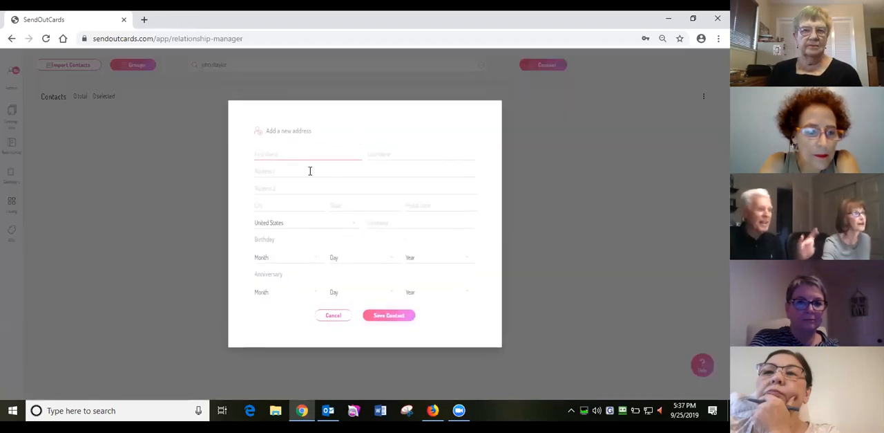
type("John")
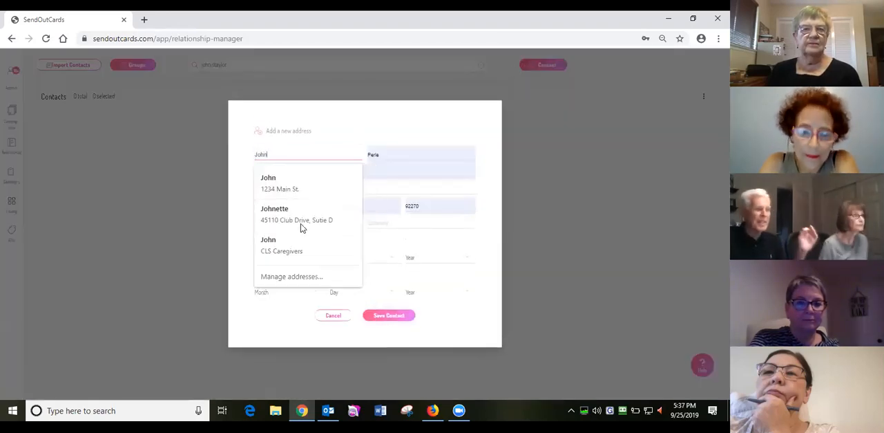
key("Tab")
type("Ta")
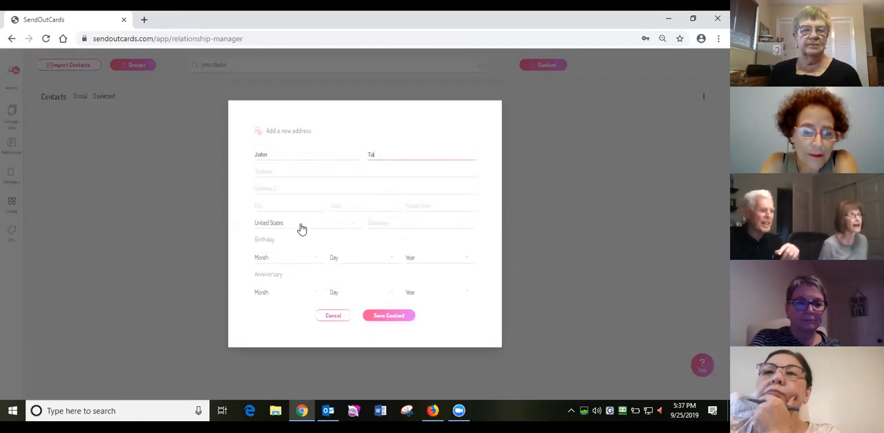
type("ylor")
key("Tab")
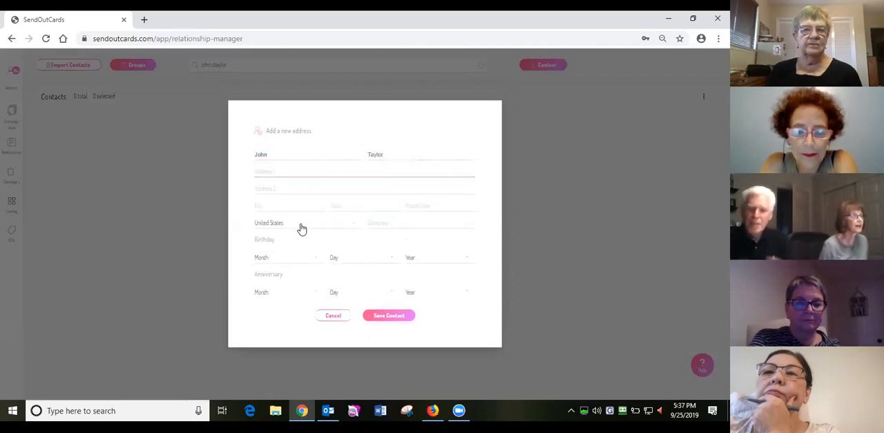
- Enter the new contact's street address with suite number in the first address line, closing the browser's address settings if they open
type("123")
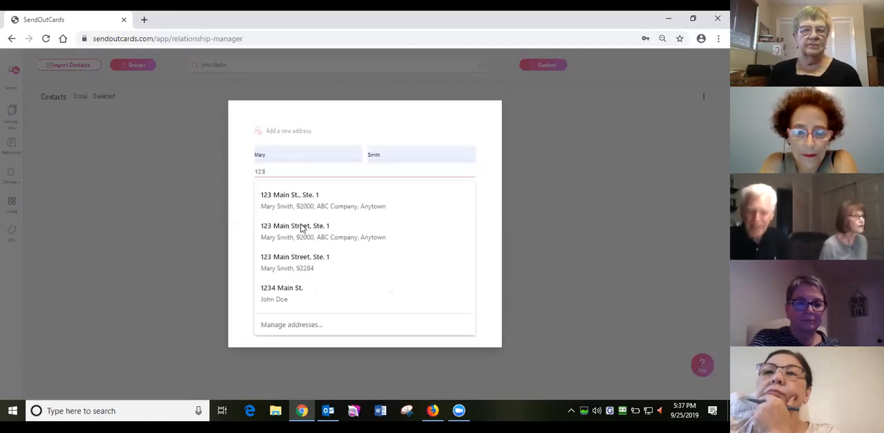
type(" Main St")
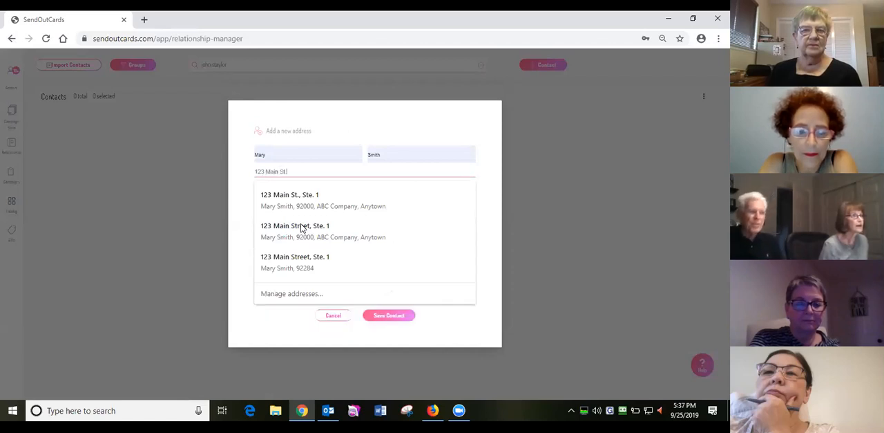
type("., Ste. 1")
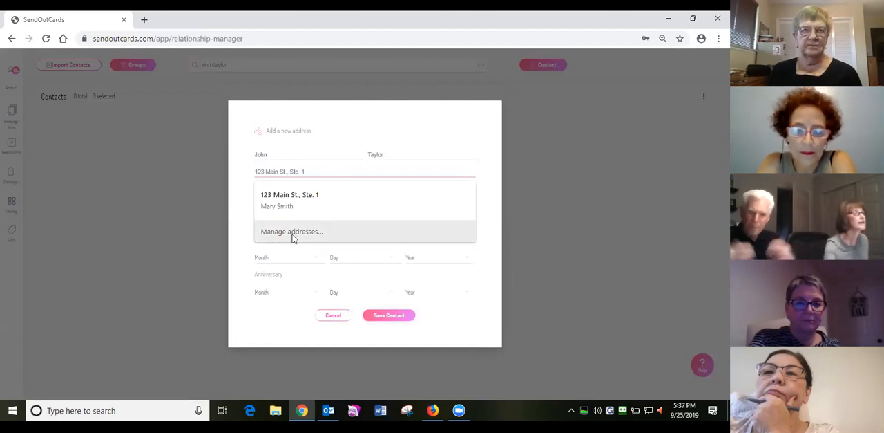
left_click(295, 233)
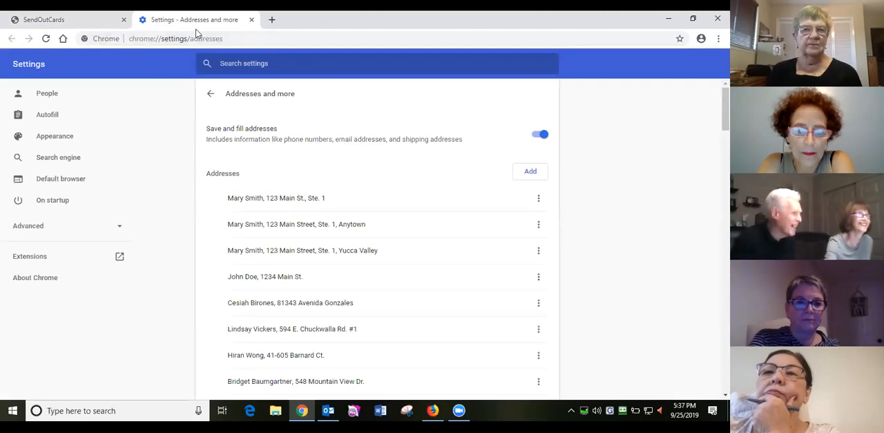
key("ctrl+w")
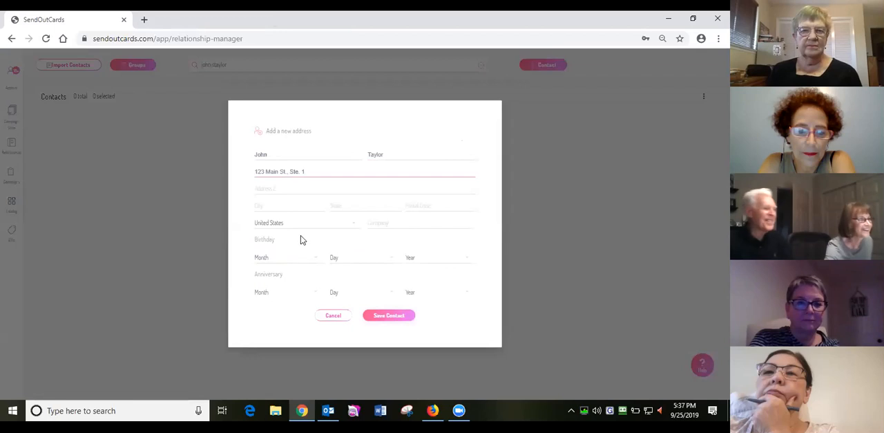
- Fill in the new contact's city, state and postal code
left_click(271, 205)
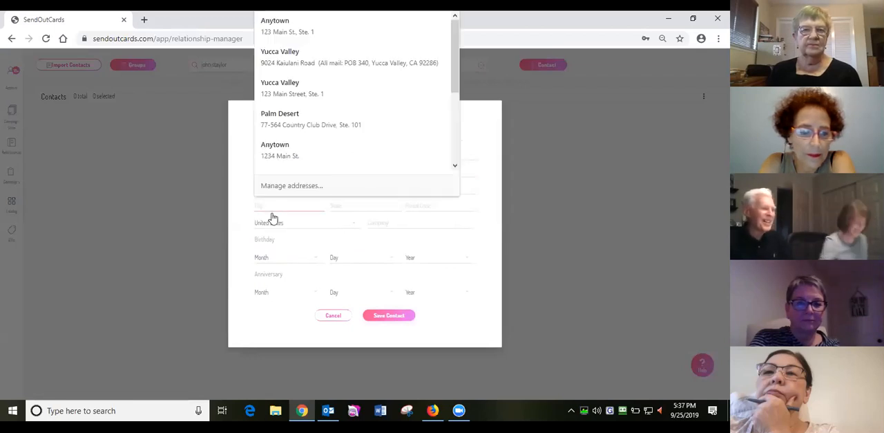
type("Any")
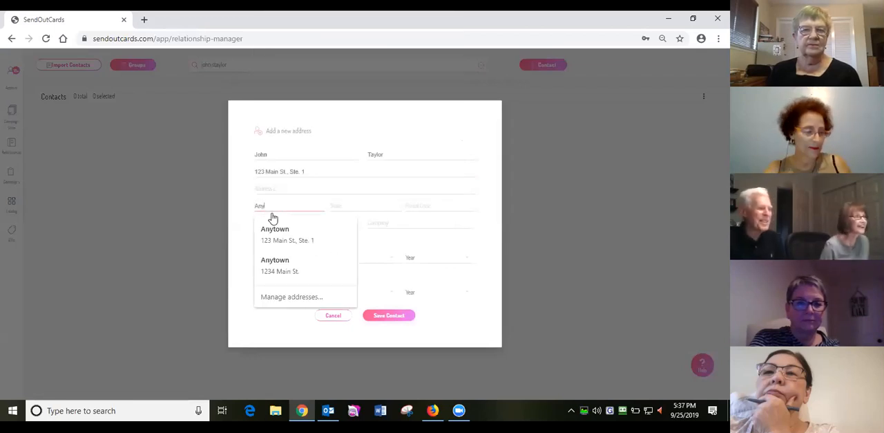
type("town")
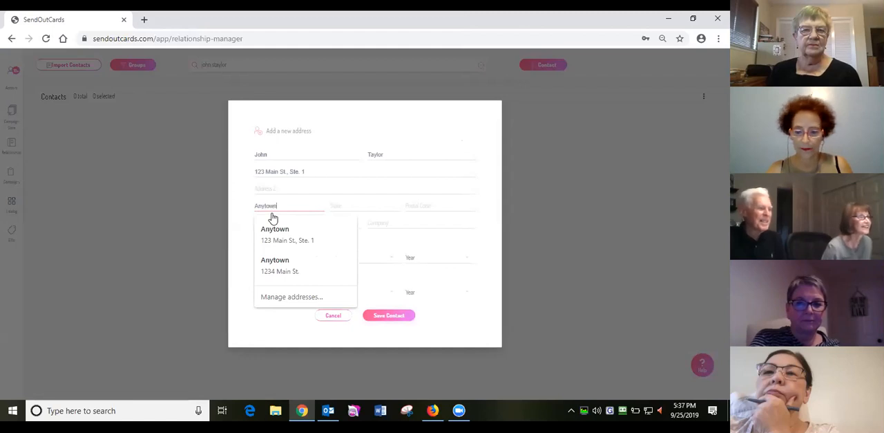
key("Tab")
type("cA")
key("Tab")
type("922")
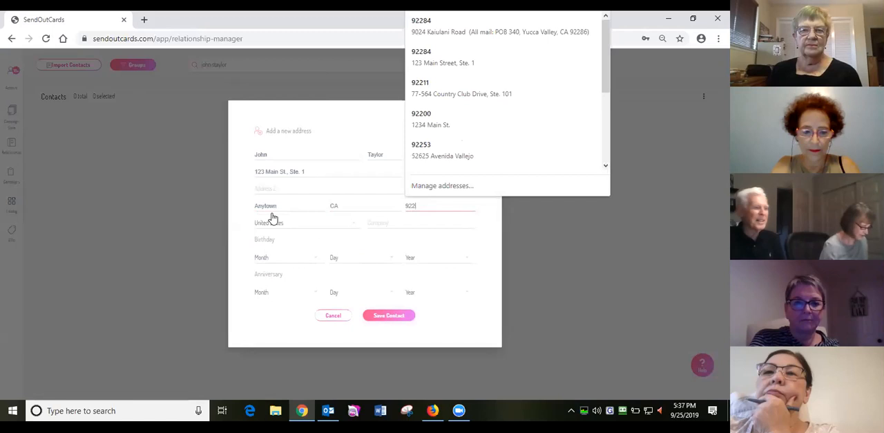
type("00")
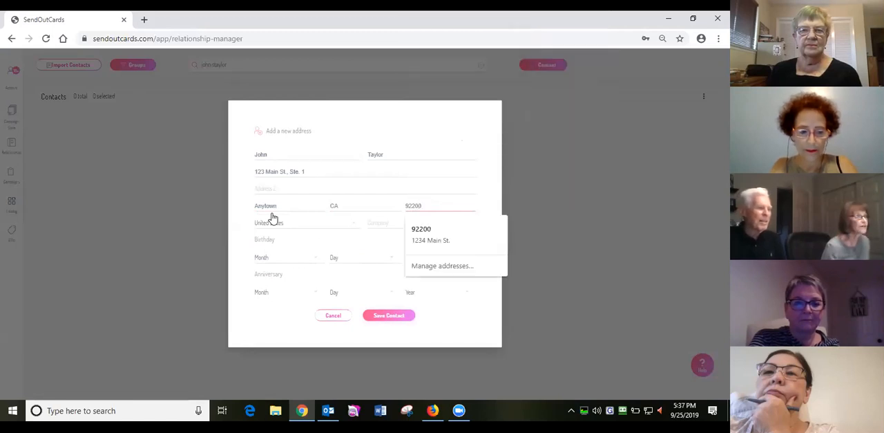
- Set the contact's company to ABC Airlines and save the contact
left_click(378, 227)
type("ABC Company")
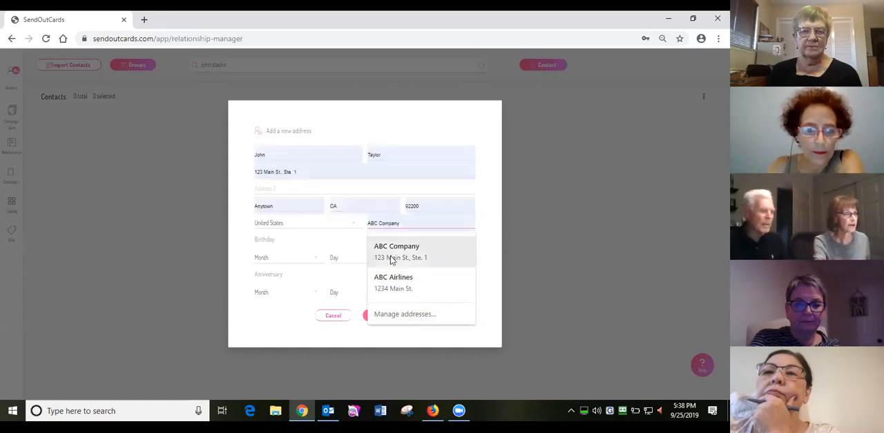
left_click(444, 282)
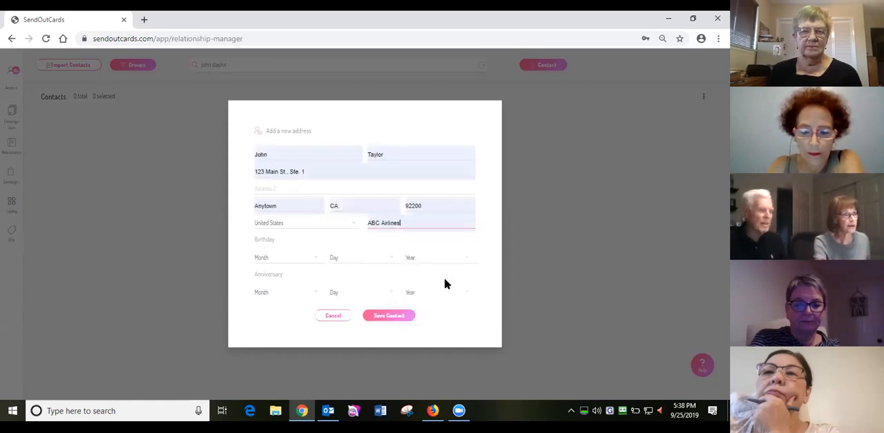
left_click(390, 316)
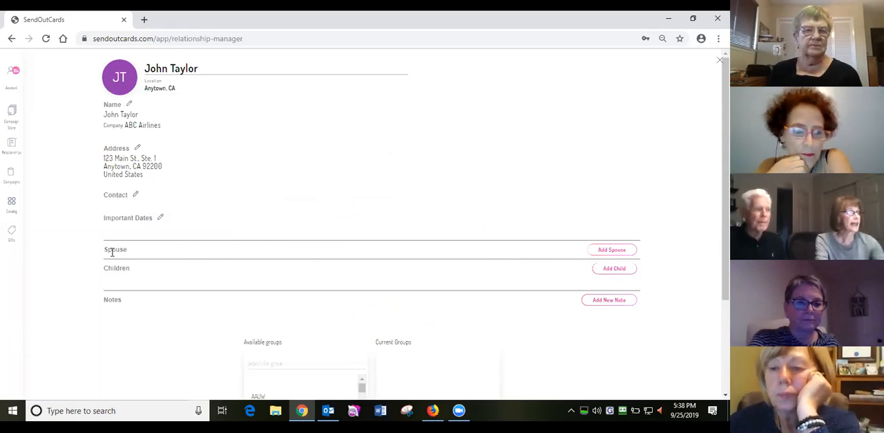
- Add a spouse to the contact with only the spouse's first name and save it
left_click(603, 253)
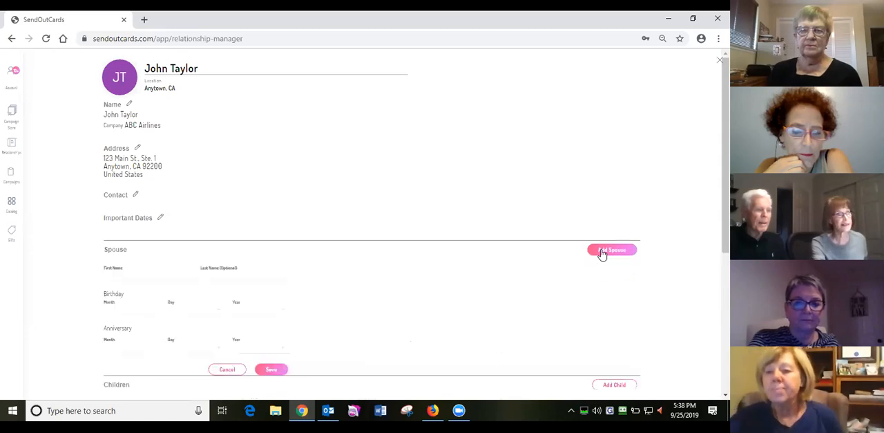
left_click(114, 275)
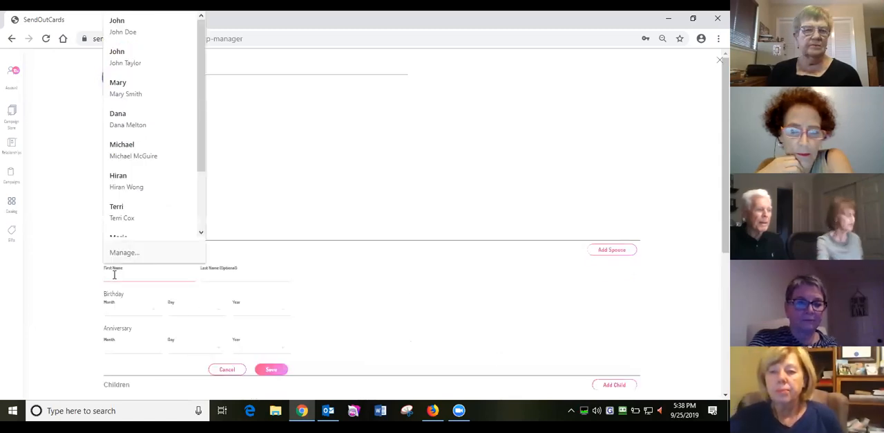
type("Bo")
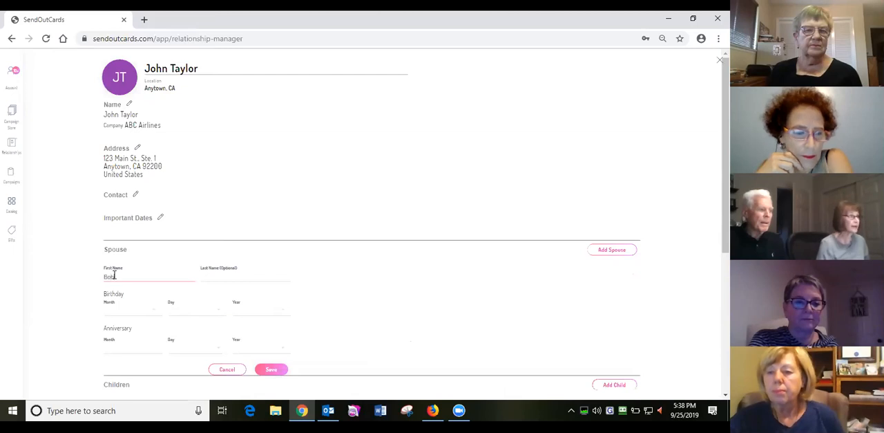
type("b")
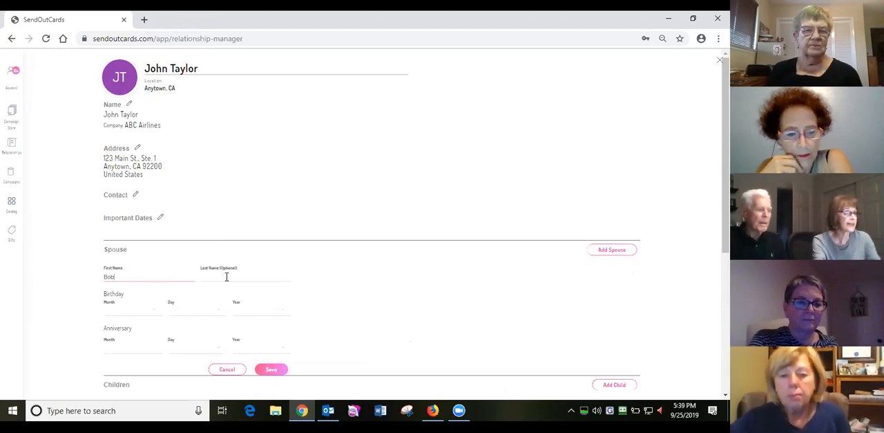
left_click(267, 371)
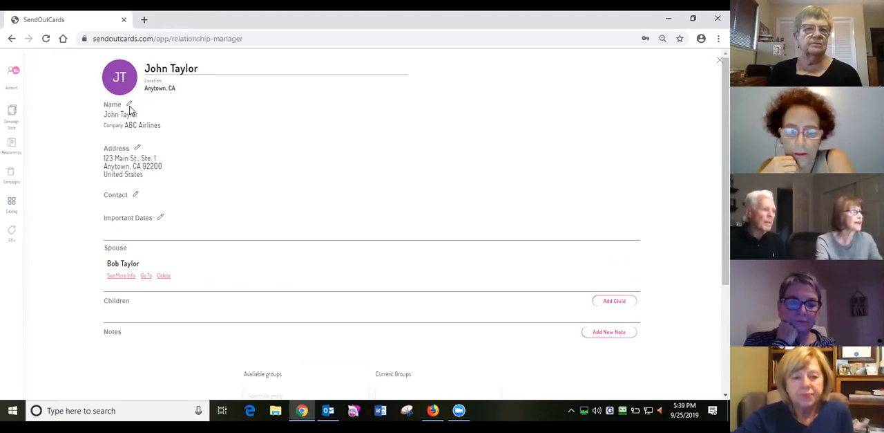
- Replace the postal code in the contact's address and save it without selecting the spouse for the address update
left_click(136, 150)
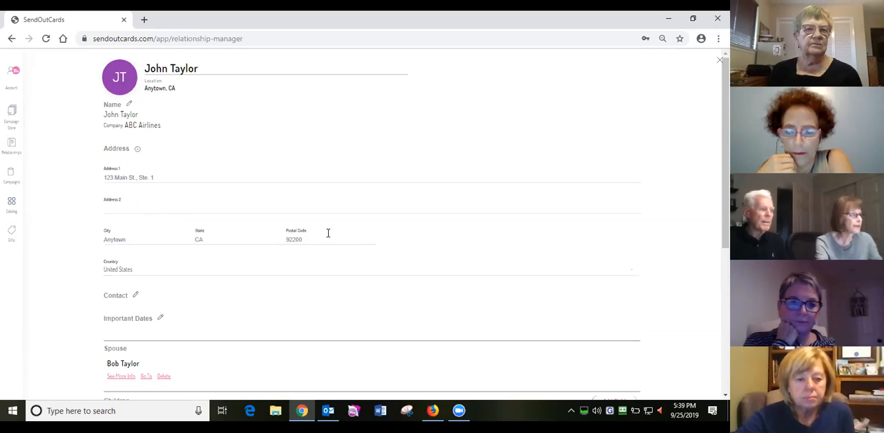
left_click_drag(305, 239, 273, 234)
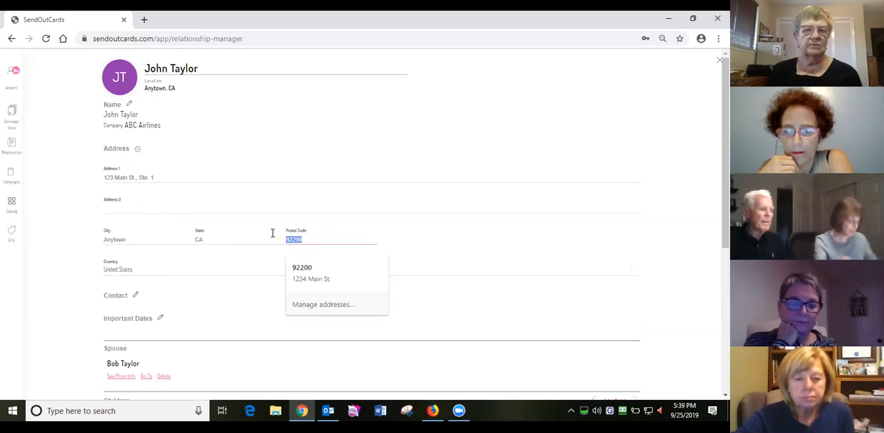
type("9")
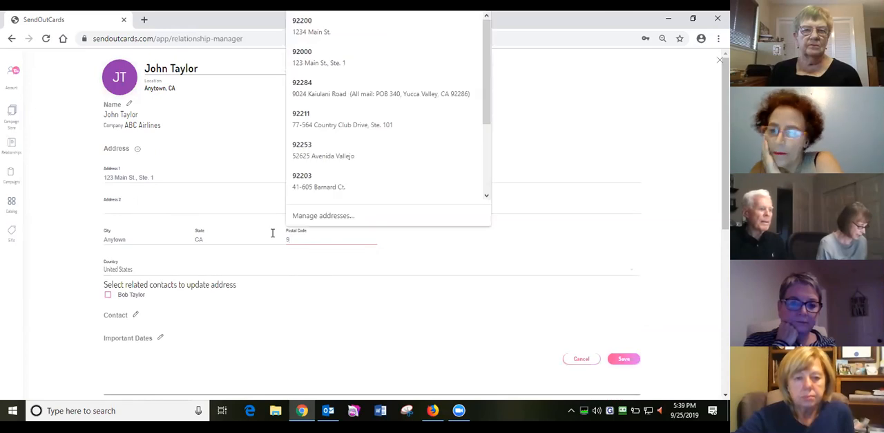
type("2260")
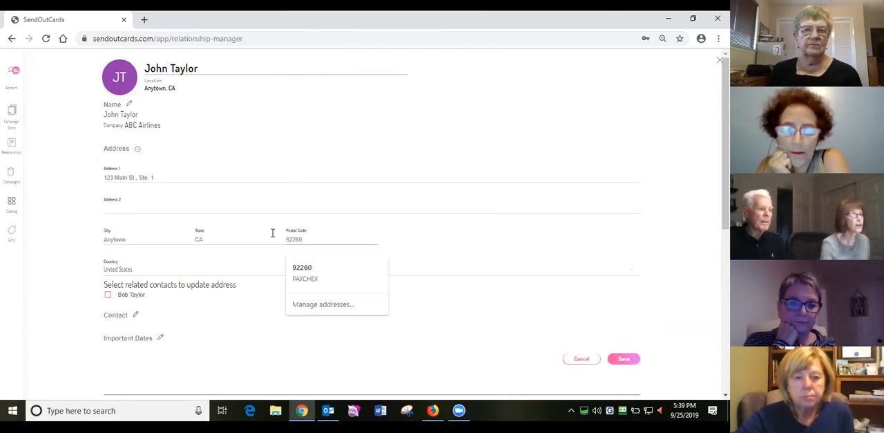
left_click(604, 358)
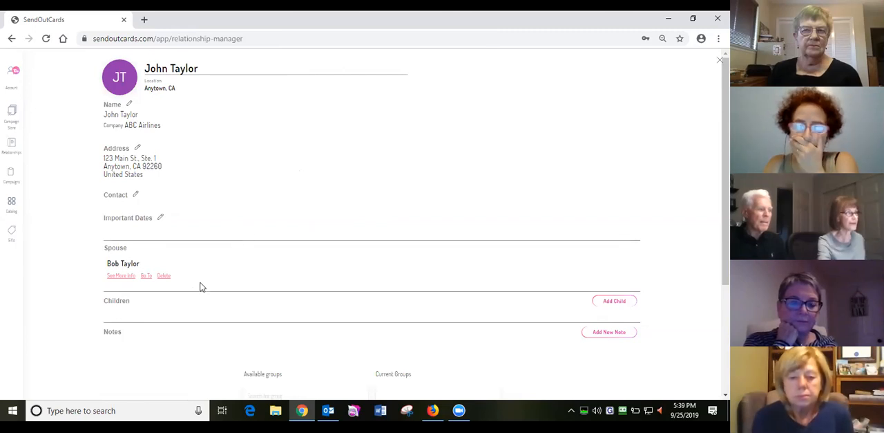
- Close the contact's record, then find it in the contact list by full name and reopen it for editing
scroll(153, 306, "down", 1)
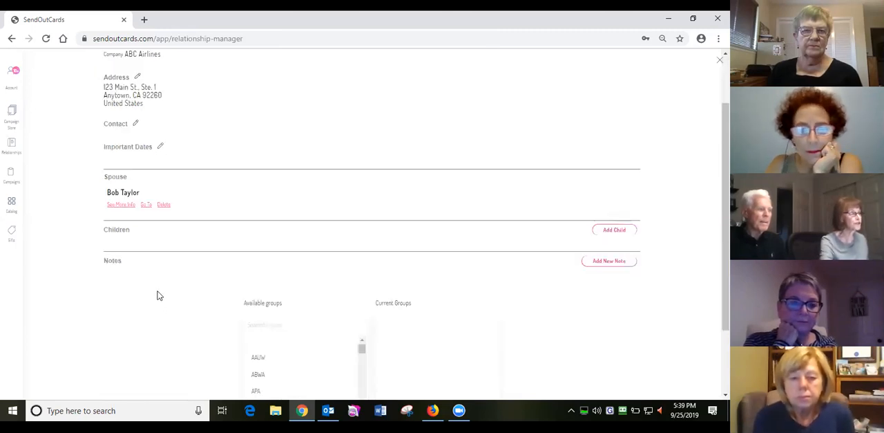
scroll(163, 232, "up", 1)
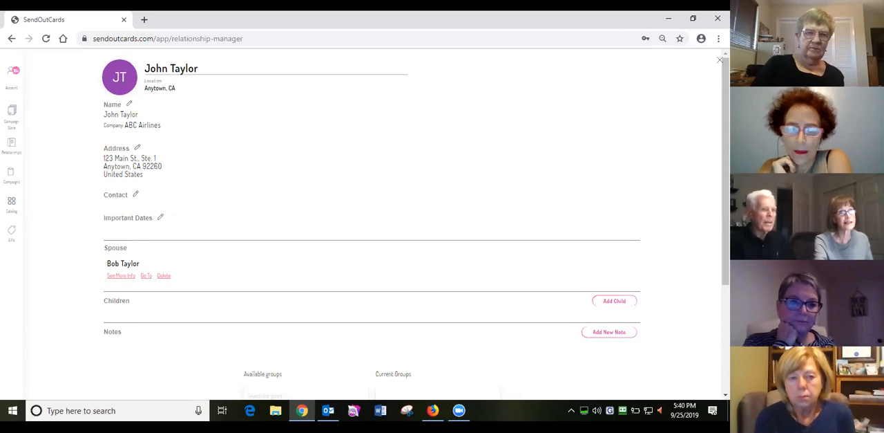
left_click(720, 60)
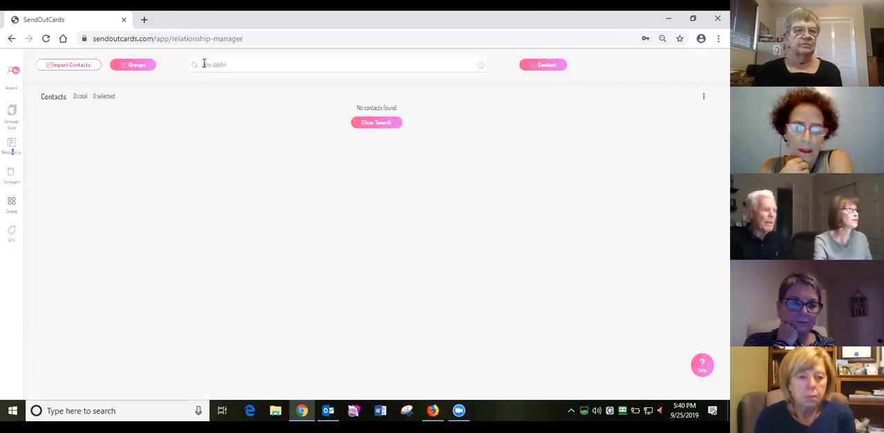
left_click_drag(229, 61, 174, 67)
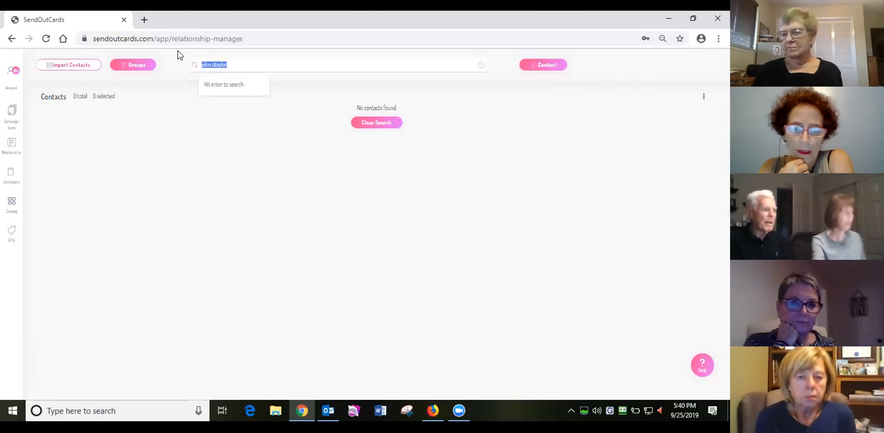
key("BackSpace")
type("john")
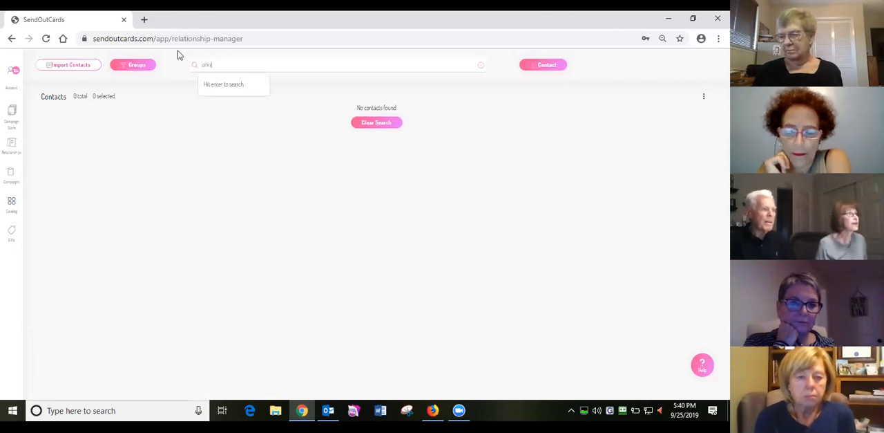
type(" tayl")
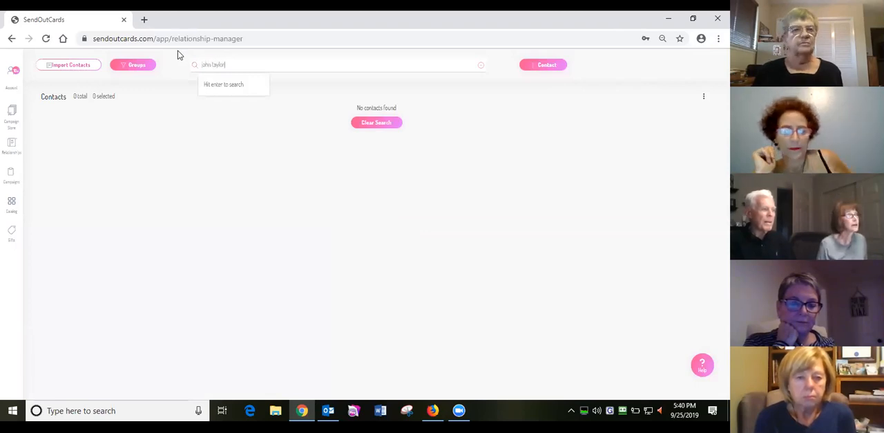
type("or")
key("Return")
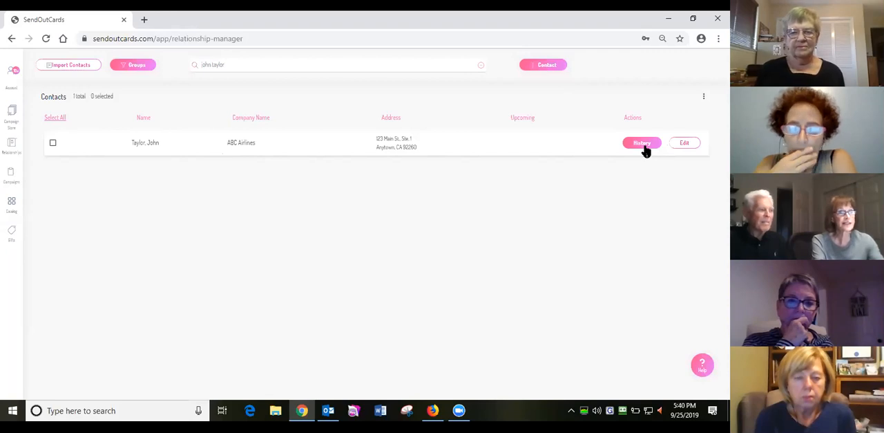
left_click(686, 144)
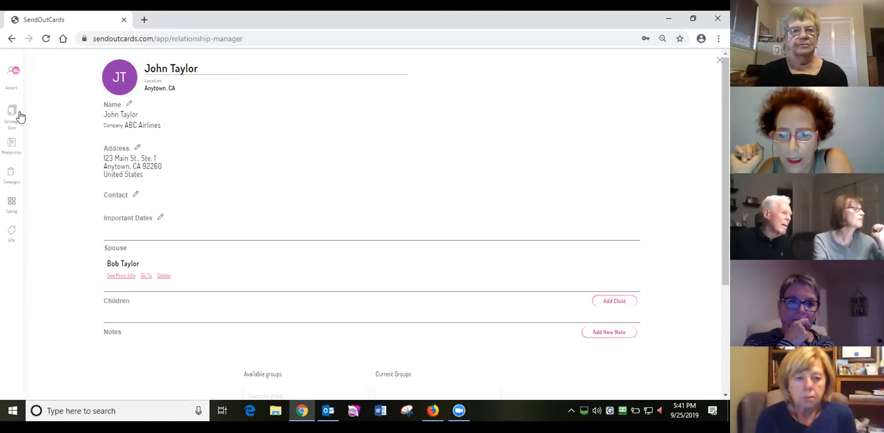
- Open the contact's name and company details for editing
left_click(128, 104)
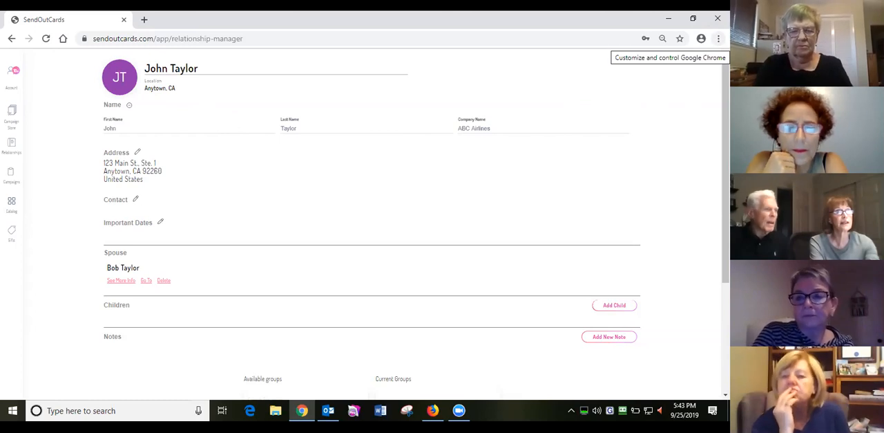
left_click(718, 39)
left_click(554, 87)
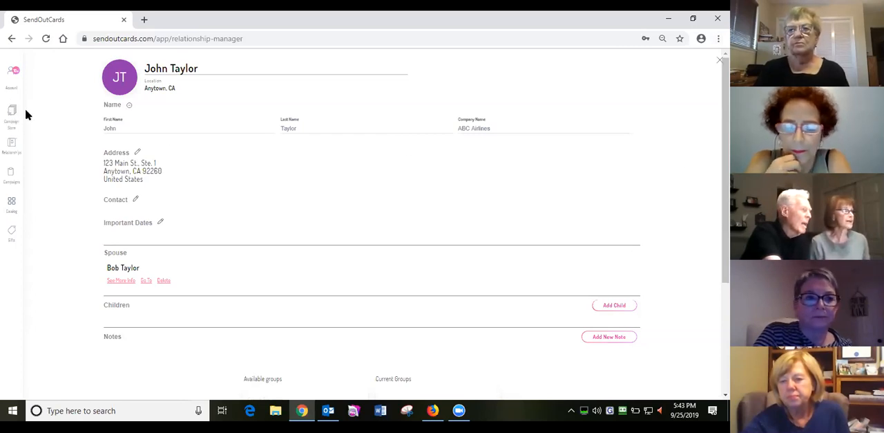
- Visit the campaign store, account and home pages, and return to the contact's record in the relationship manager
left_click(12, 114)
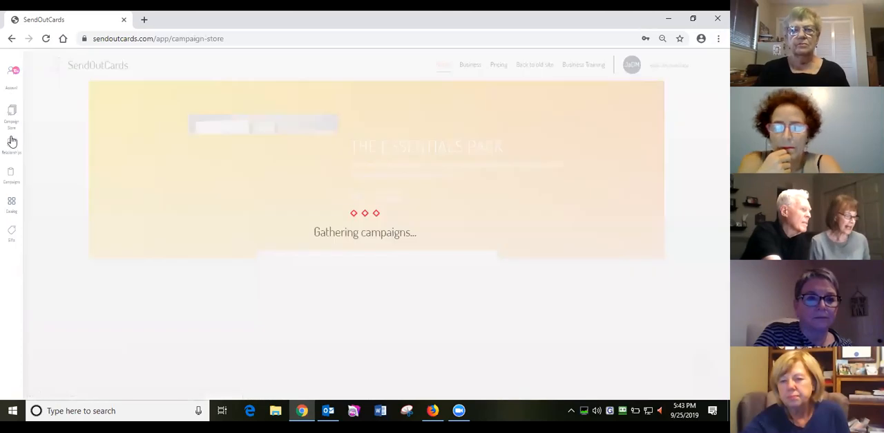
left_click(11, 145)
left_click(15, 76)
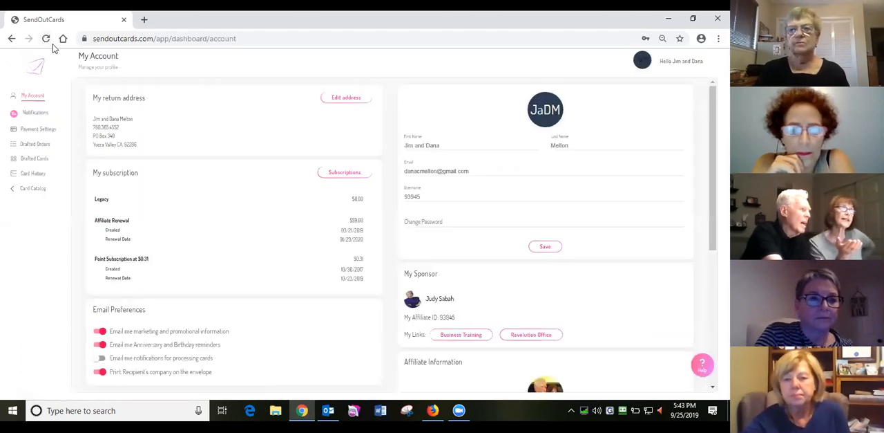
left_click(40, 67)
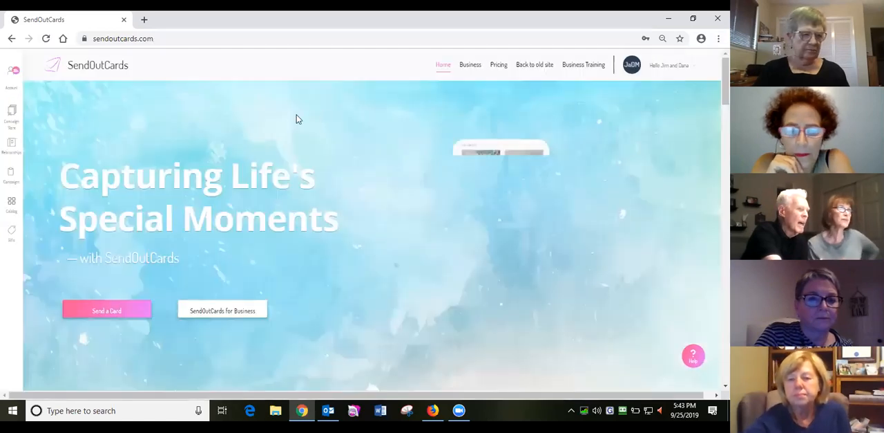
left_click(12, 148)
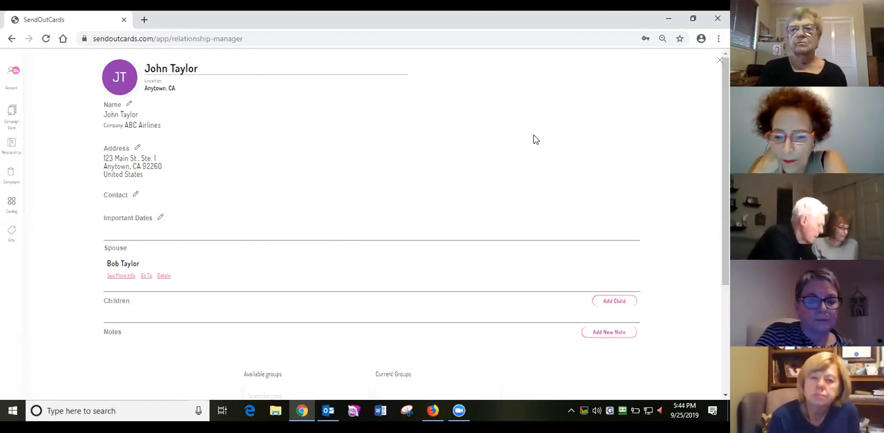
- Adjust the browser zoom until the contact's record and the site navigation display slightly larger
key("ctrl+minus")
key("ctrl+minus")
key("ctrl+minus")
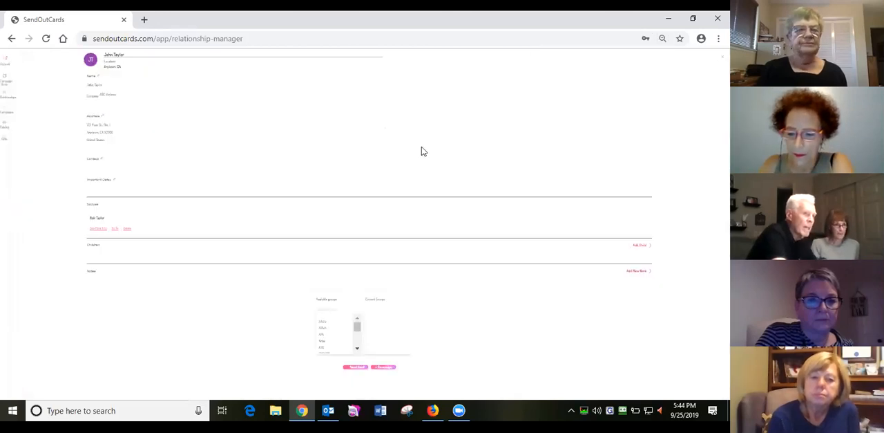
key("ctrl+plus")
key("ctrl+plus")
key("ctrl+plus")
key("ctrl+plus")
key("ctrl+plus")
key("ctrl+plus")
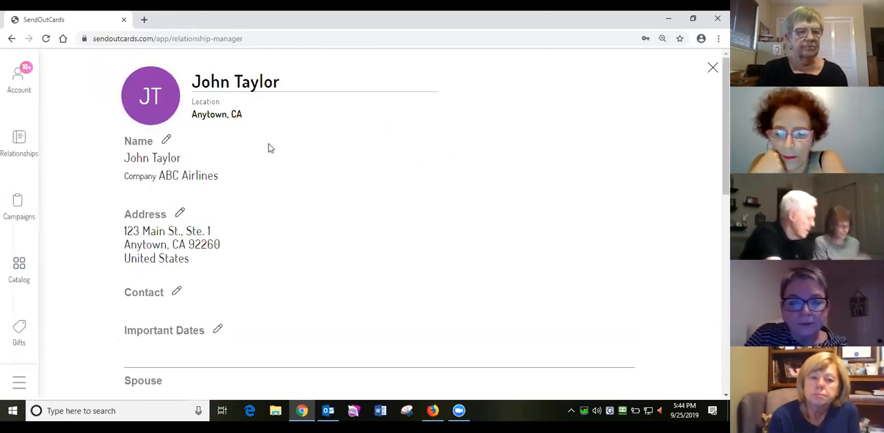
key("ctrl+minus")
key("ctrl+minus")
key("ctrl+minus")
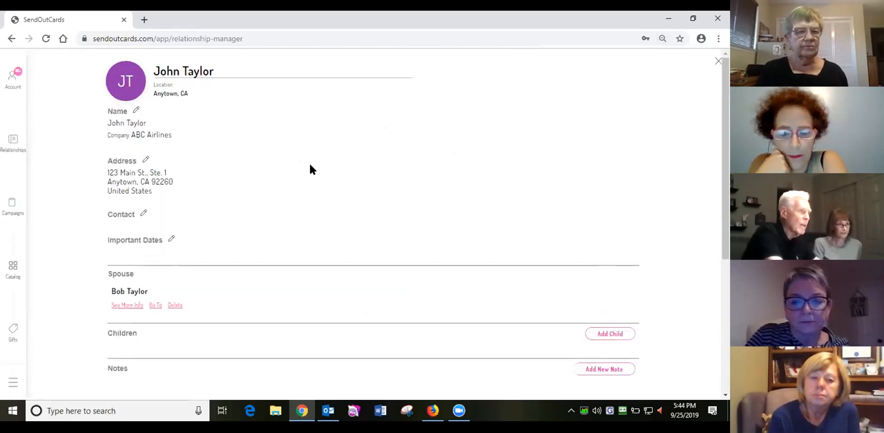
key("ctrl+plus")
key("ctrl+plus")
key("ctrl+plus")
key("ctrl+plus")
key("ctrl+plus")
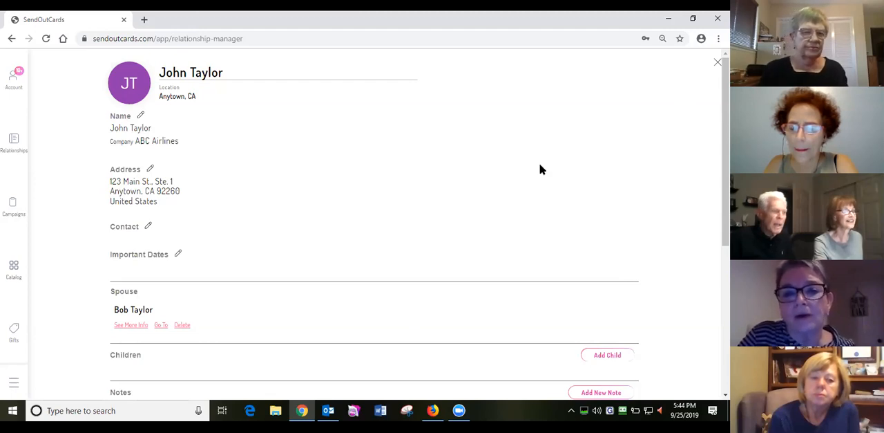
- Close the contact's record and search the contact list by the contact's full name
left_click(717, 62)
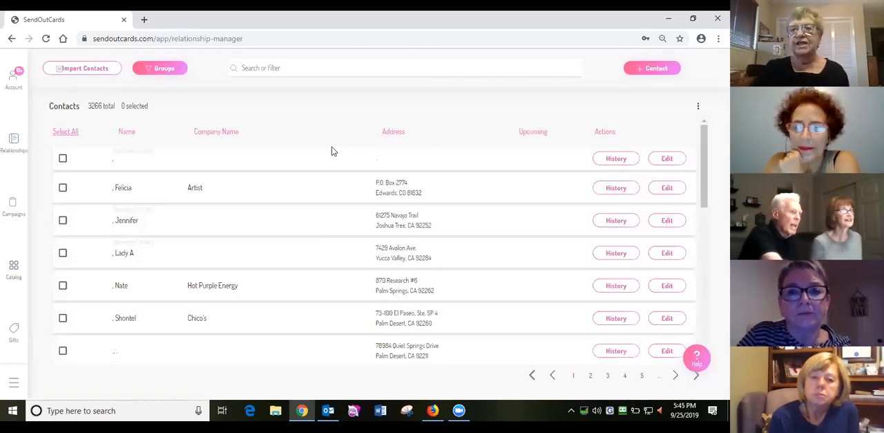
left_click(275, 67)
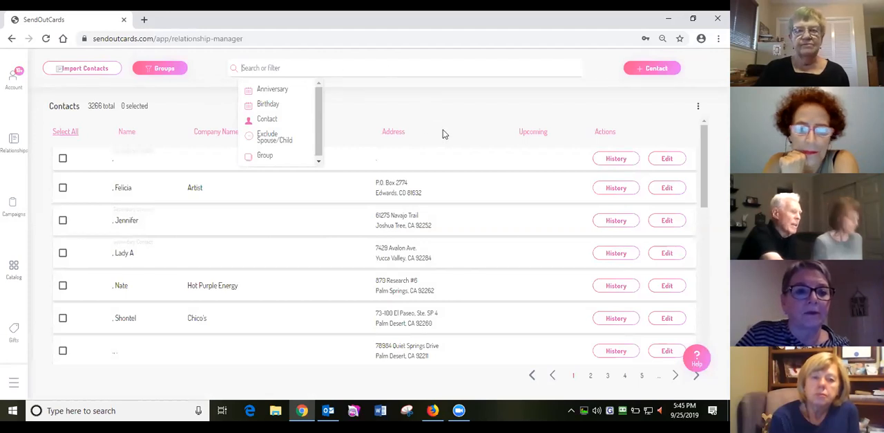
type("Joh")
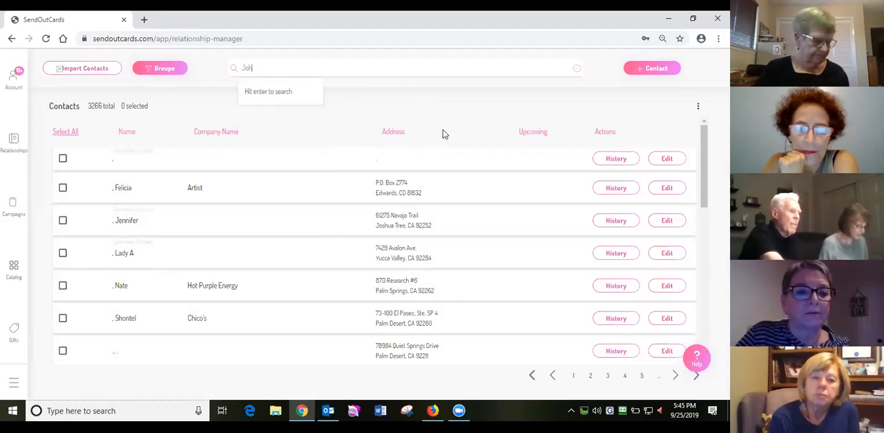
type("n Taylor")
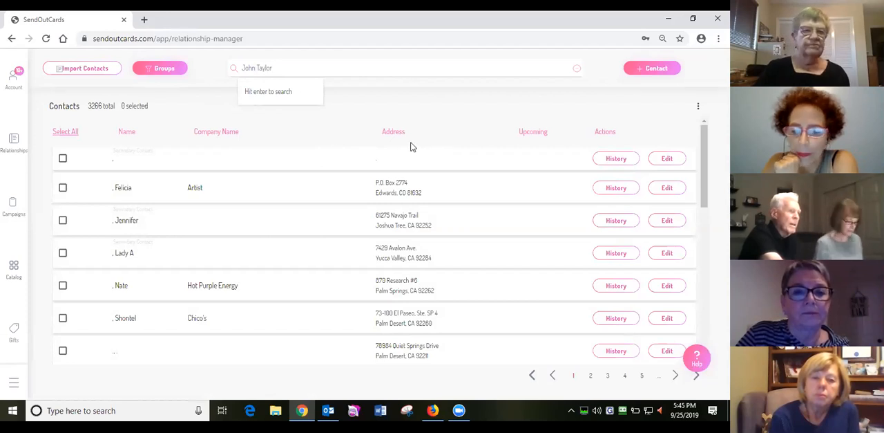
key("Return")
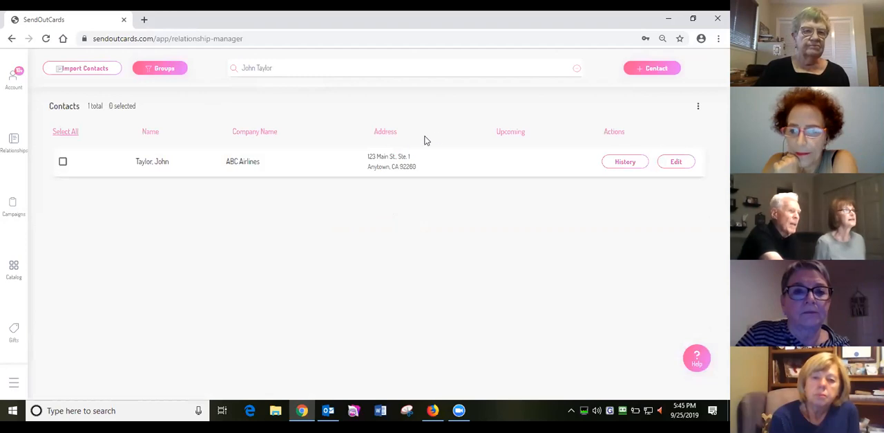
- Try to delete the found contact without selecting it in the list
left_click(700, 109)
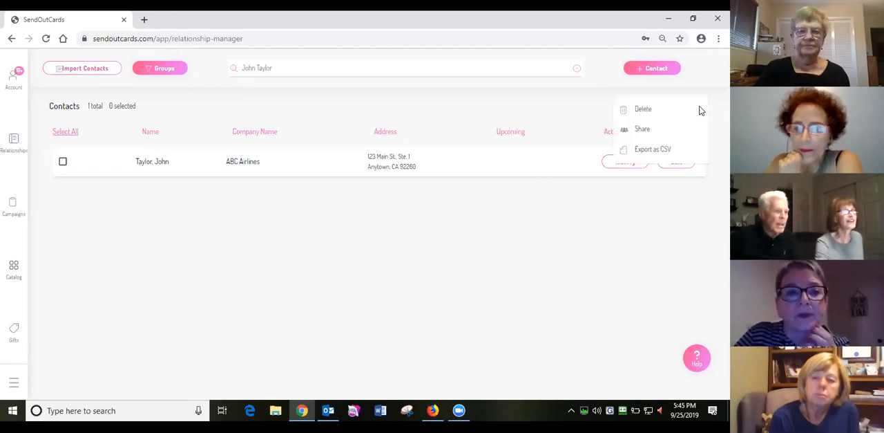
left_click(643, 111)
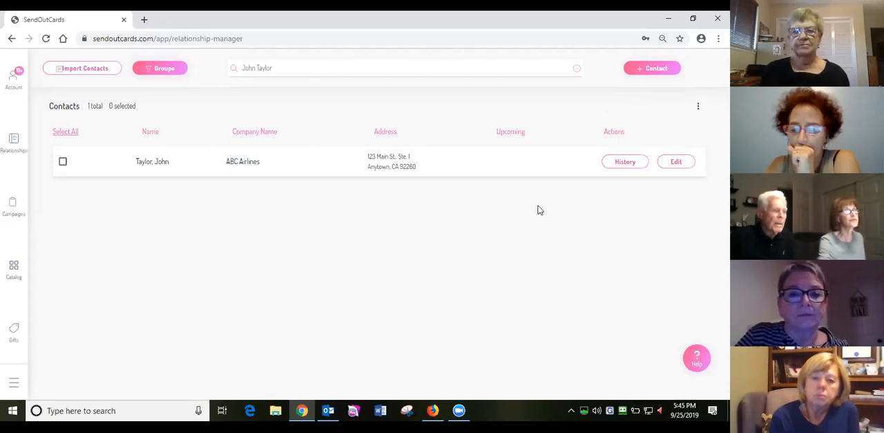
left_click(698, 108)
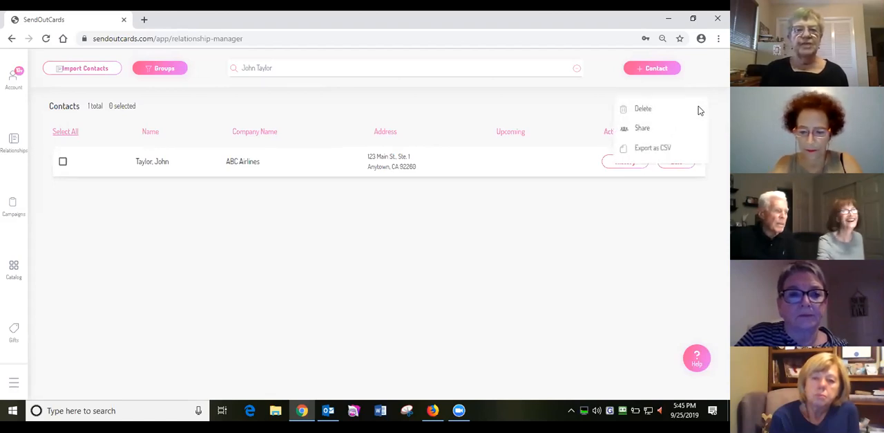
left_click(650, 112)
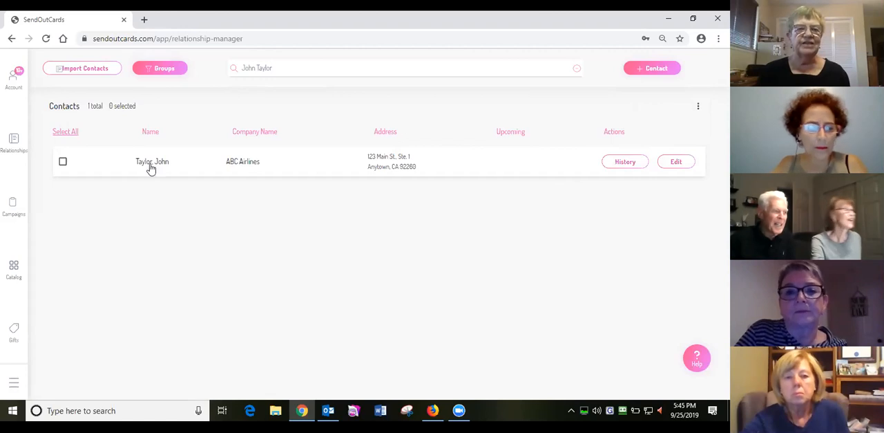
- Select the found ABC Airlines contact in the list and delete it, confirming the deletion
left_click(65, 164)
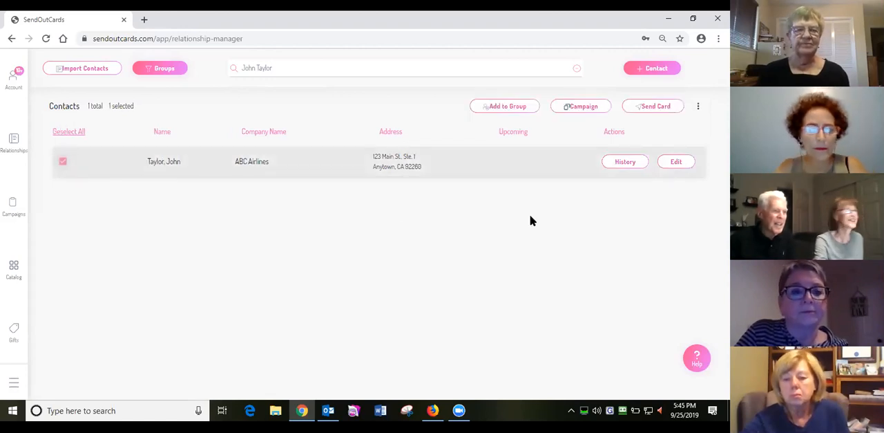
left_click(695, 109)
left_click(642, 112)
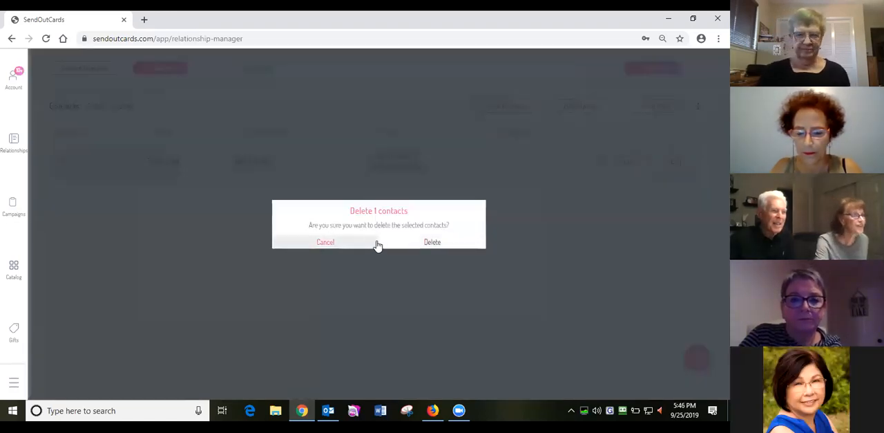
left_click(430, 244)
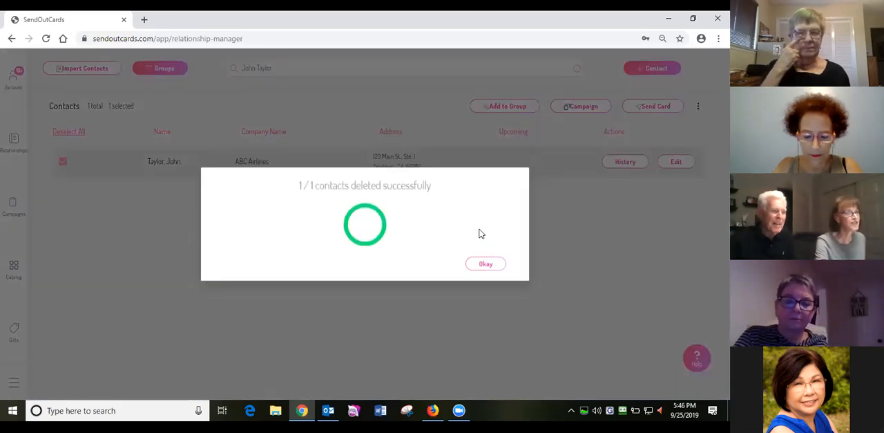
left_click(487, 265)
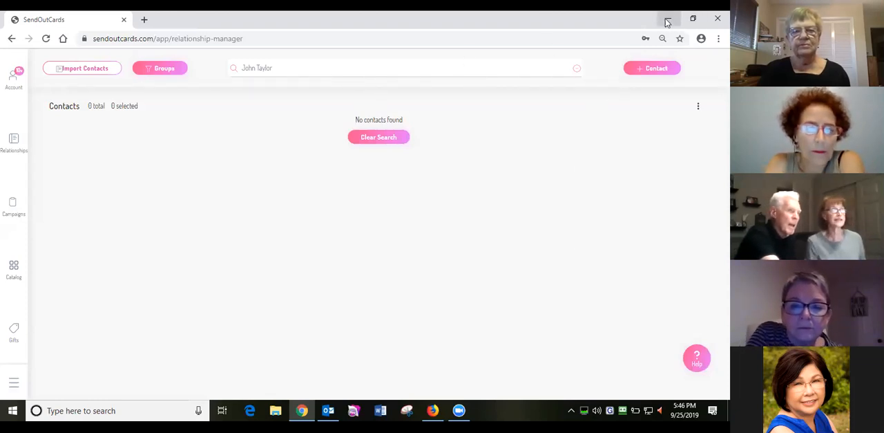
left_click(559, 23)
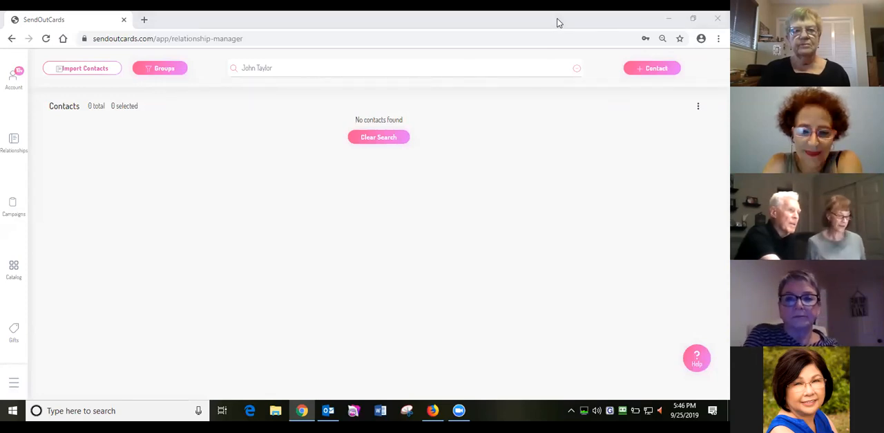